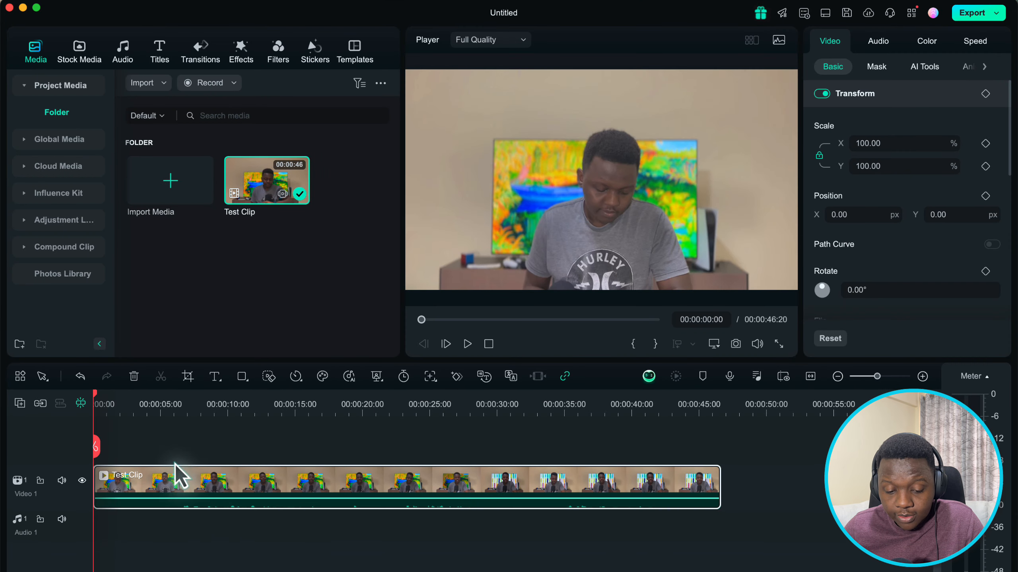
Step: Preview Test Clip's sound from about 7 seconds and turn on Auto Normalization for its audio
click(183, 403)
key(space)
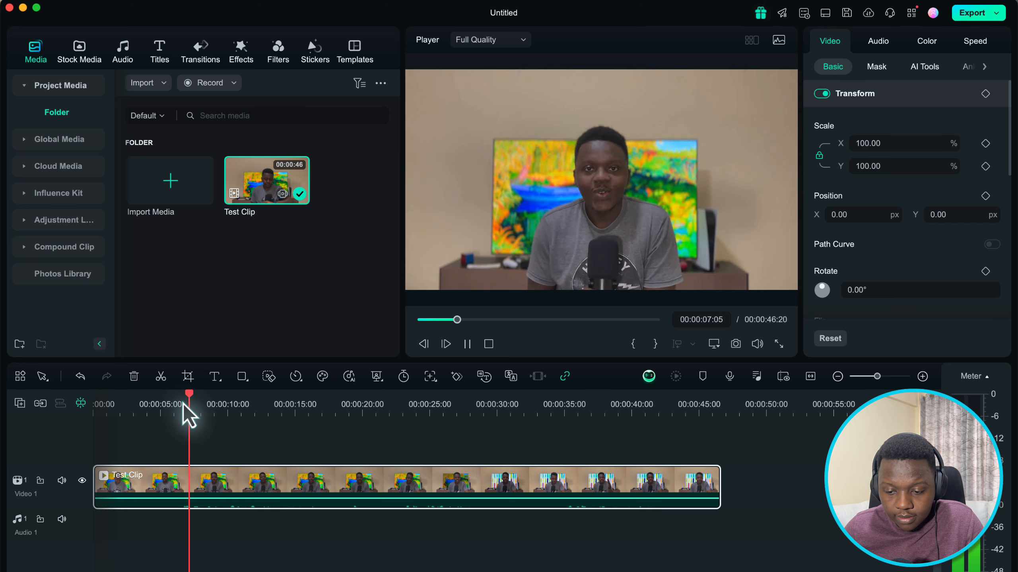
key(space)
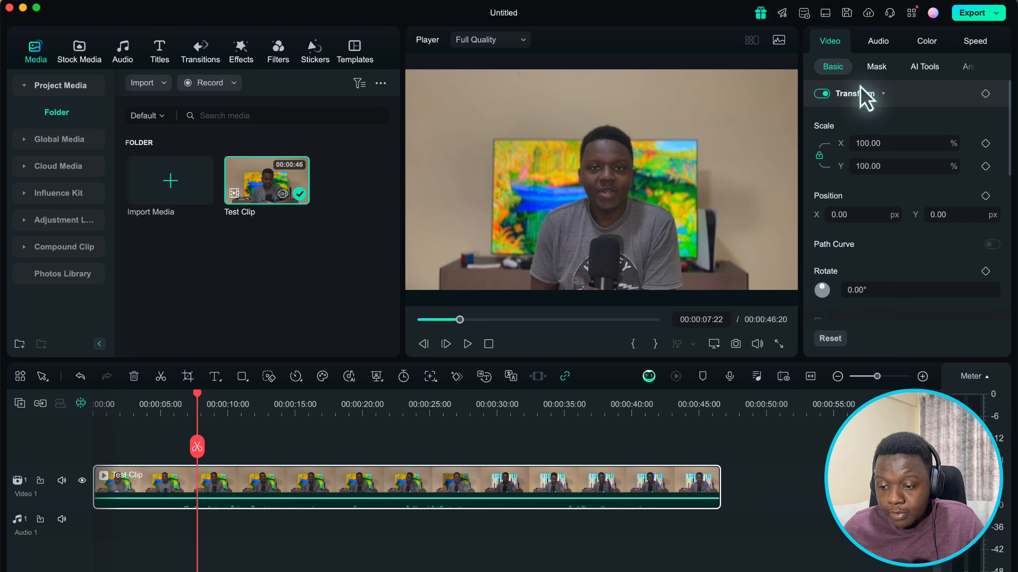
click(877, 44)
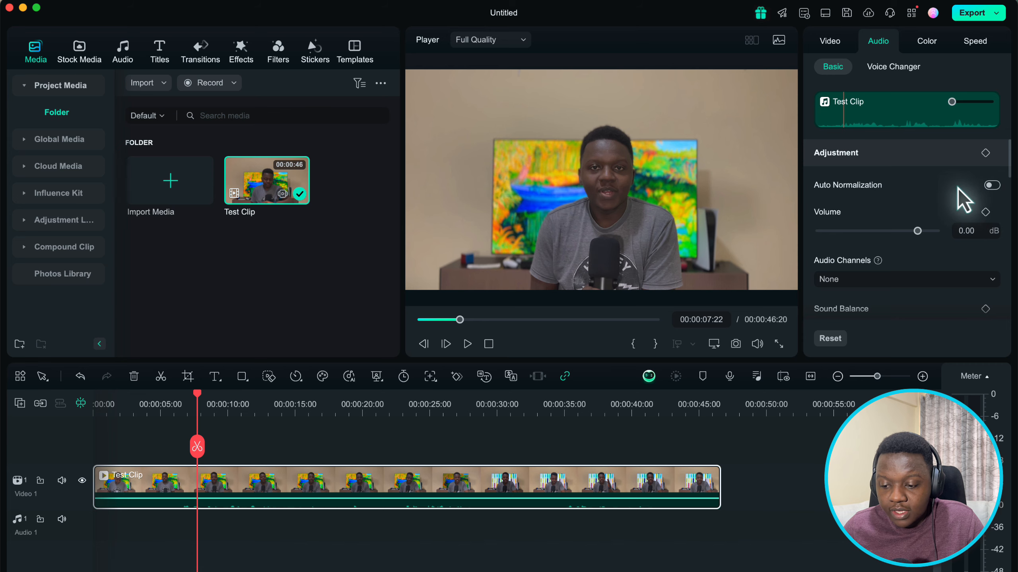
click(991, 185)
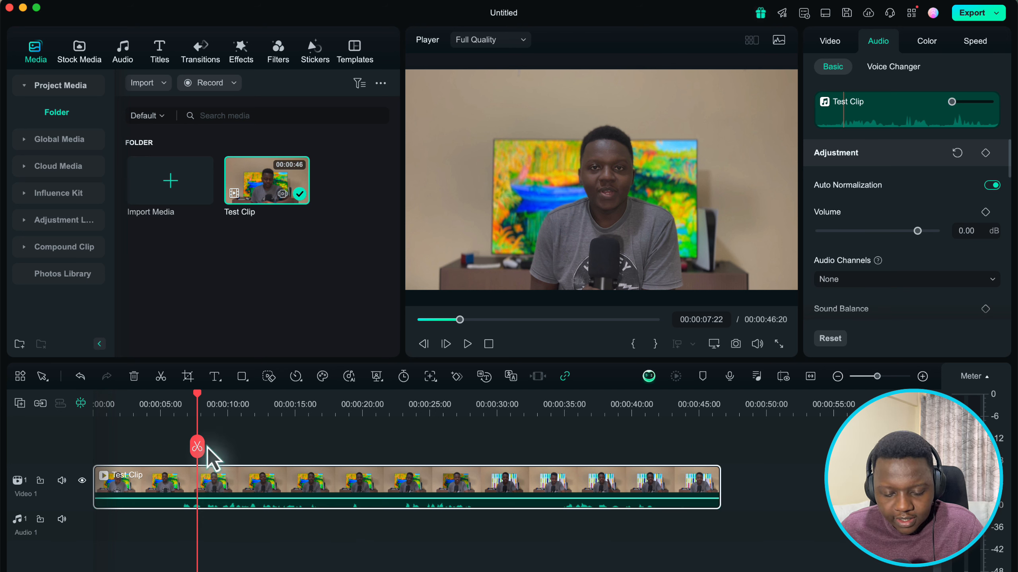
Step: Play Test Clip's opening to find where the speech begins and trim about 6 seconds off the clip's start
drag(197, 395, 93, 401)
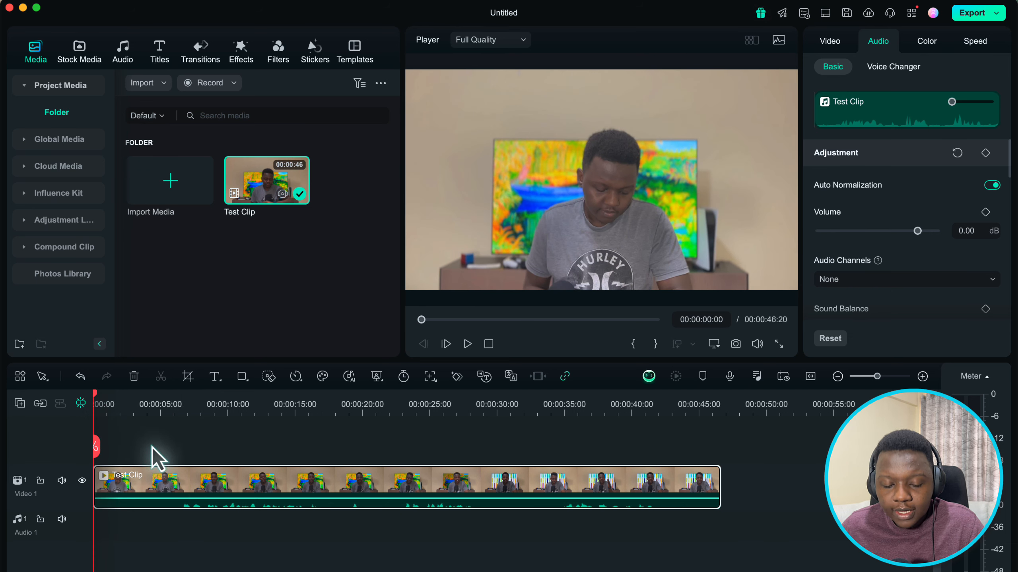
key(space)
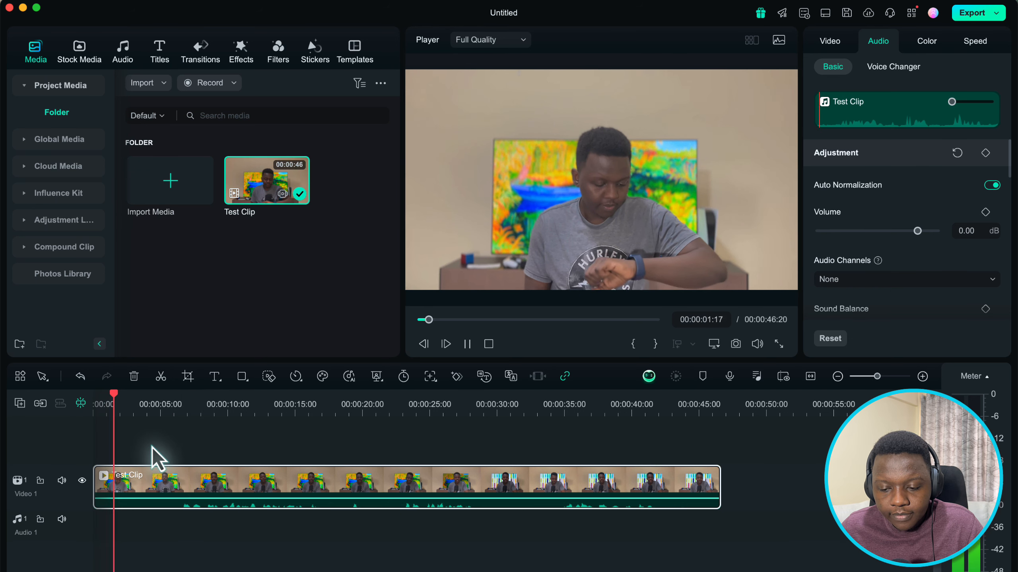
key(space)
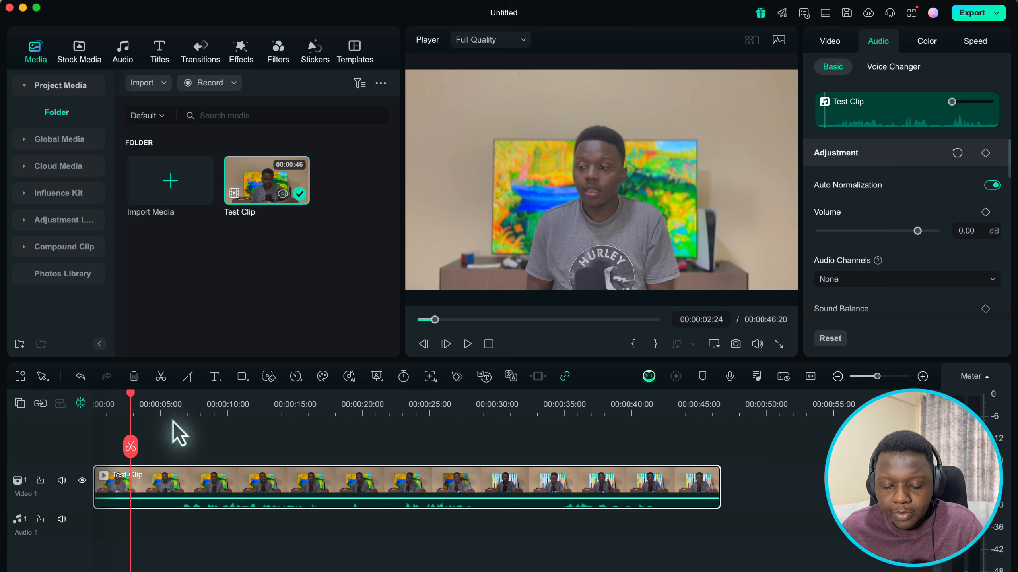
click(171, 406)
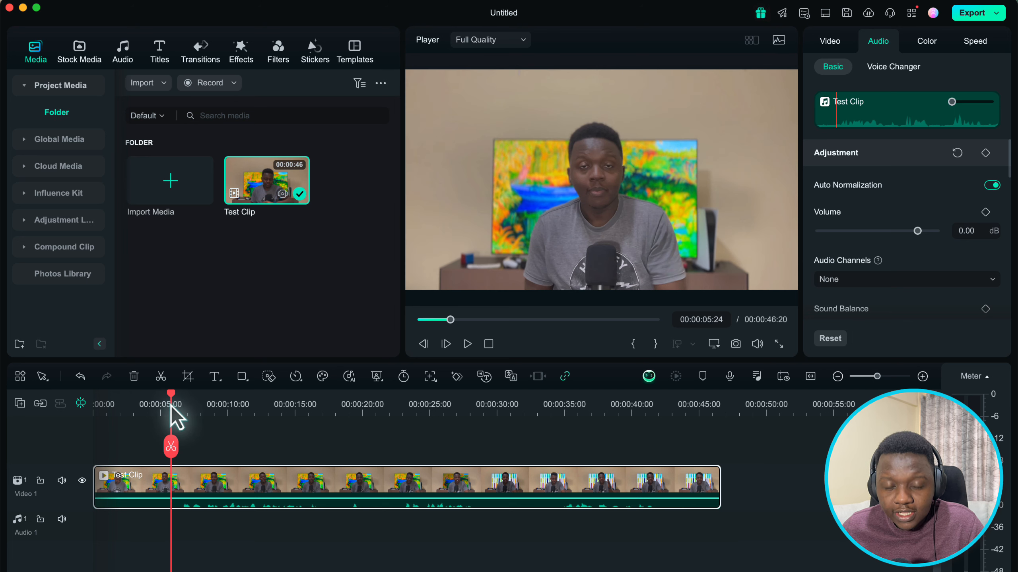
drag(174, 407, 179, 406)
key(space)
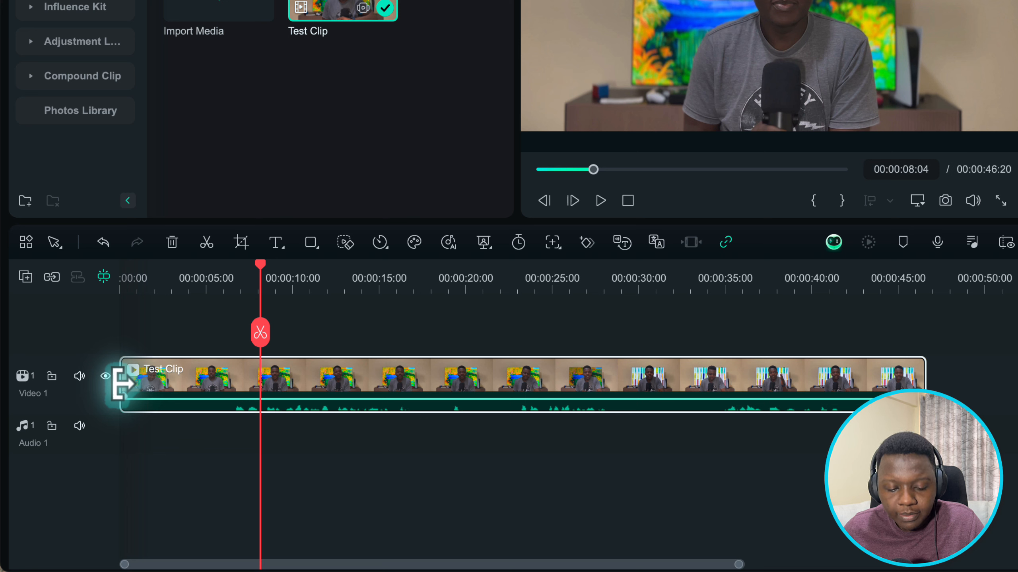
drag(120, 382, 234, 421)
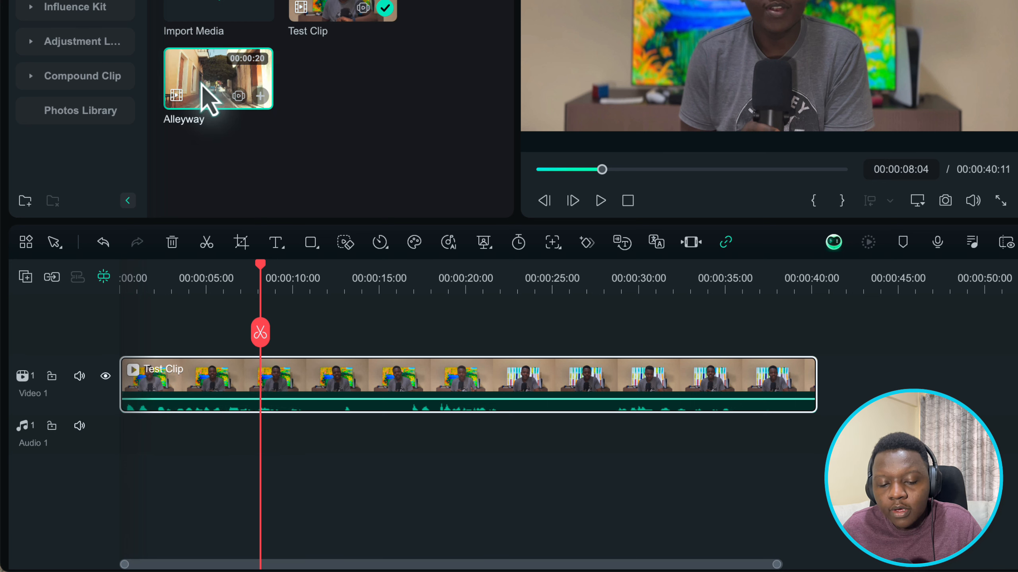
Step: Place the Alleyway clip directly after Test Clip on the Video 1 track
drag(206, 99, 824, 387)
key(Return)
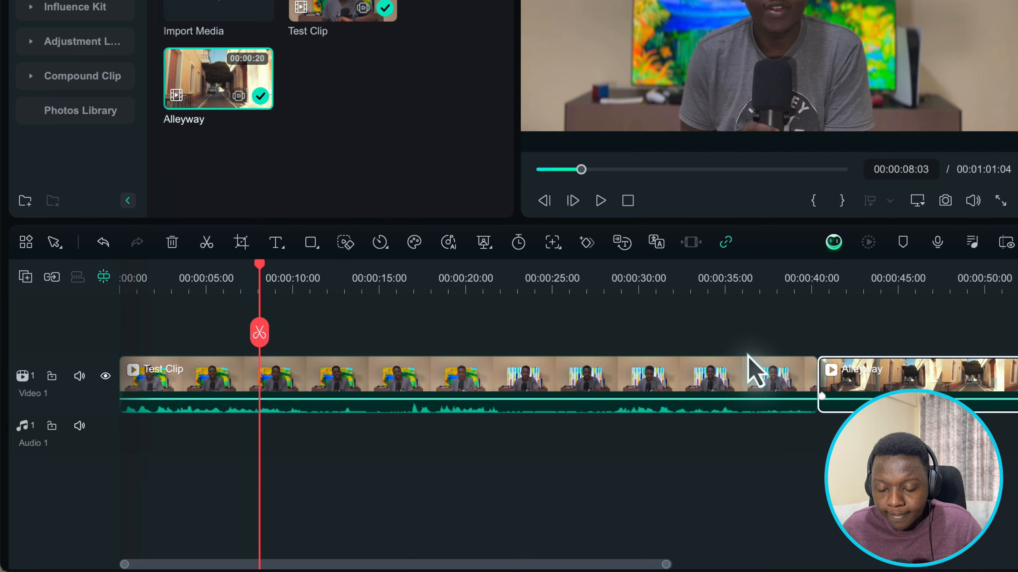
Step: Play Test Clip's last seconds to find where the speech ends and trim the clip's end back to about 00:00:35:21
click(653, 288)
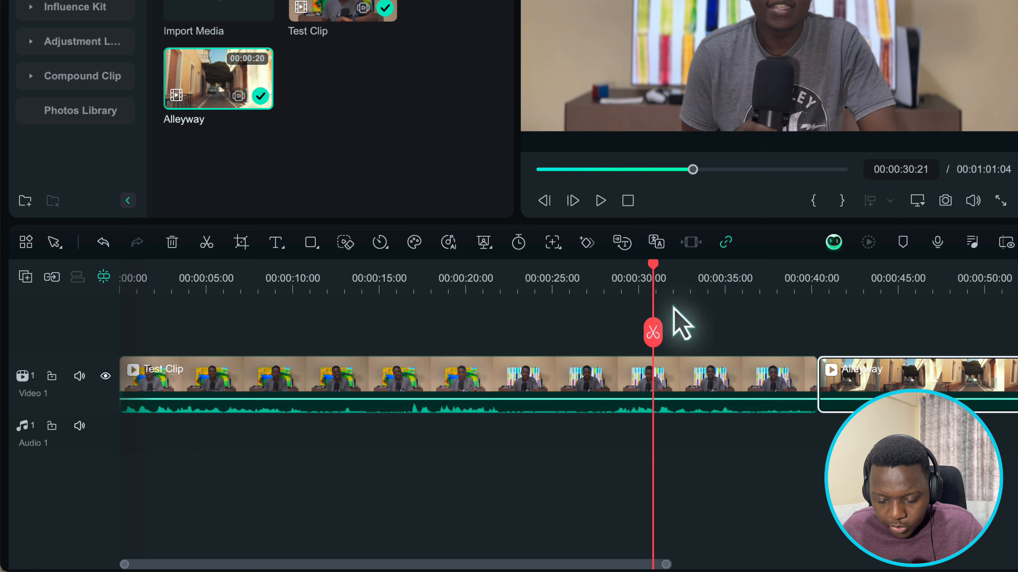
drag(655, 265, 710, 276)
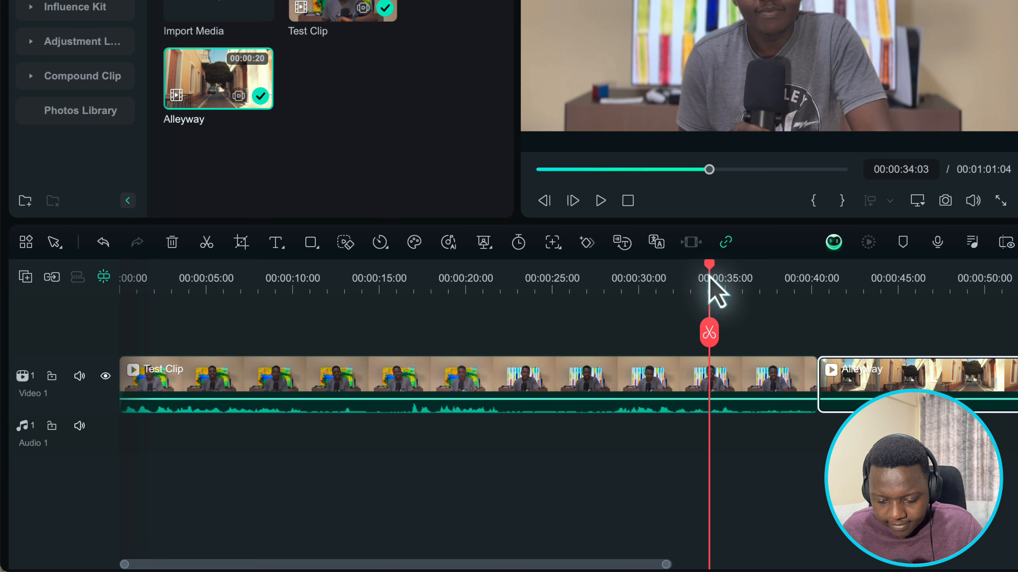
key(space)
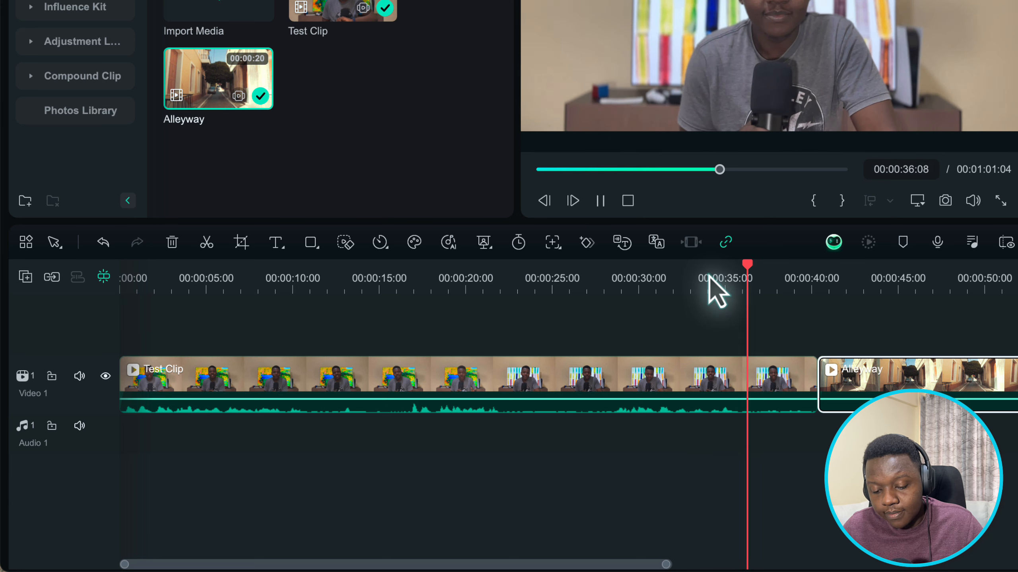
key(space)
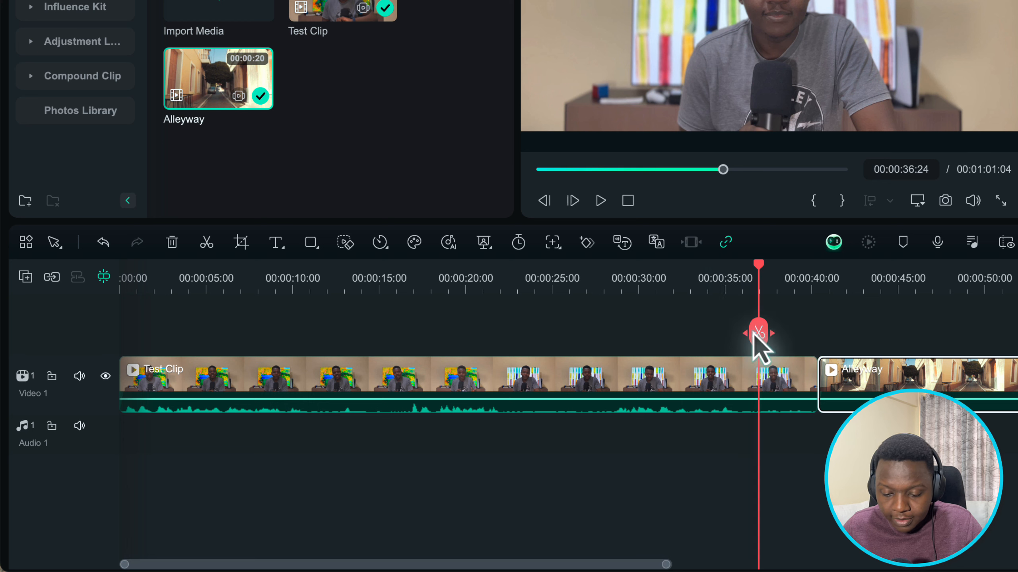
drag(757, 268, 723, 269)
key(space)
key(space)
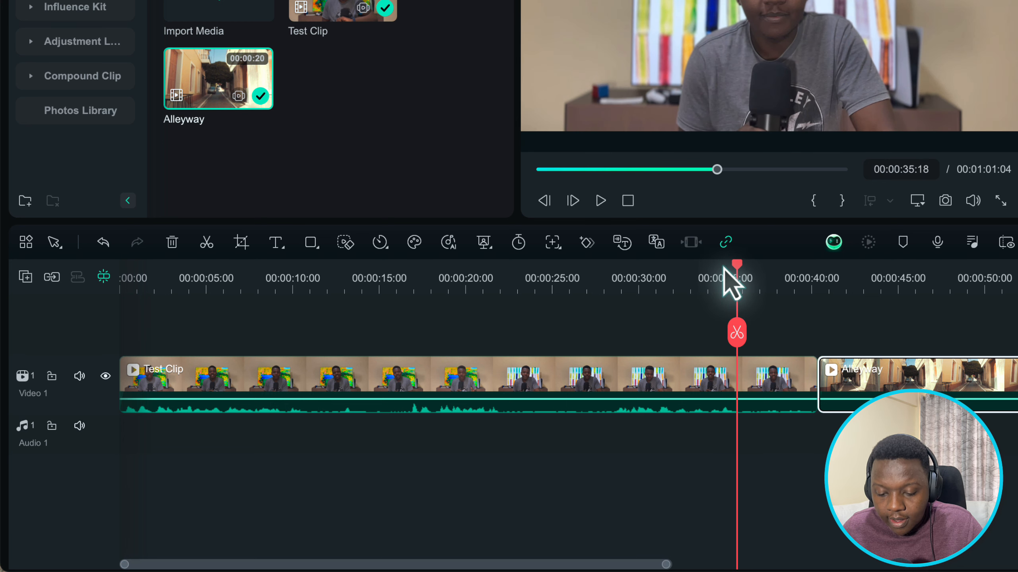
drag(737, 267, 739, 265)
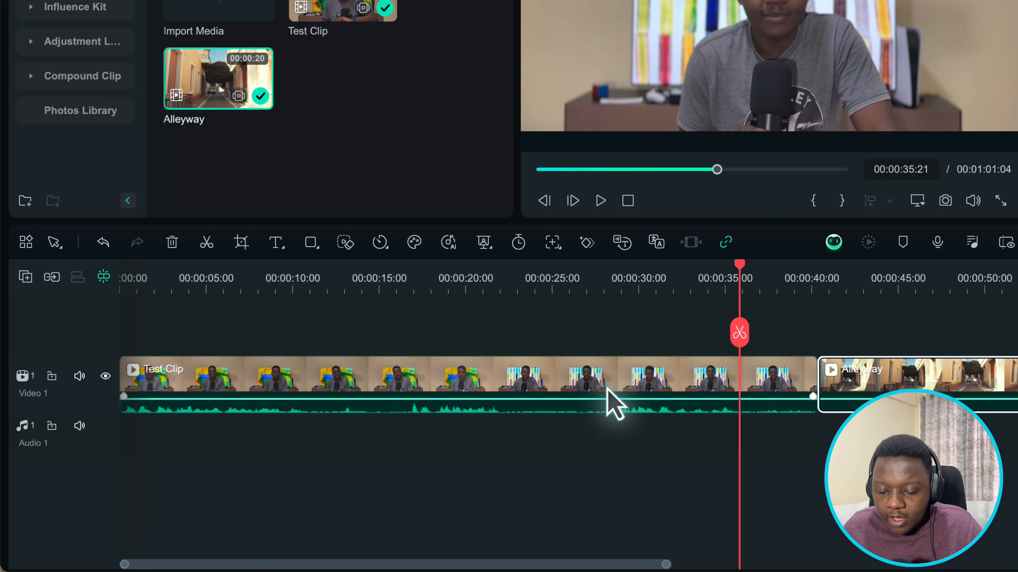
click(794, 394)
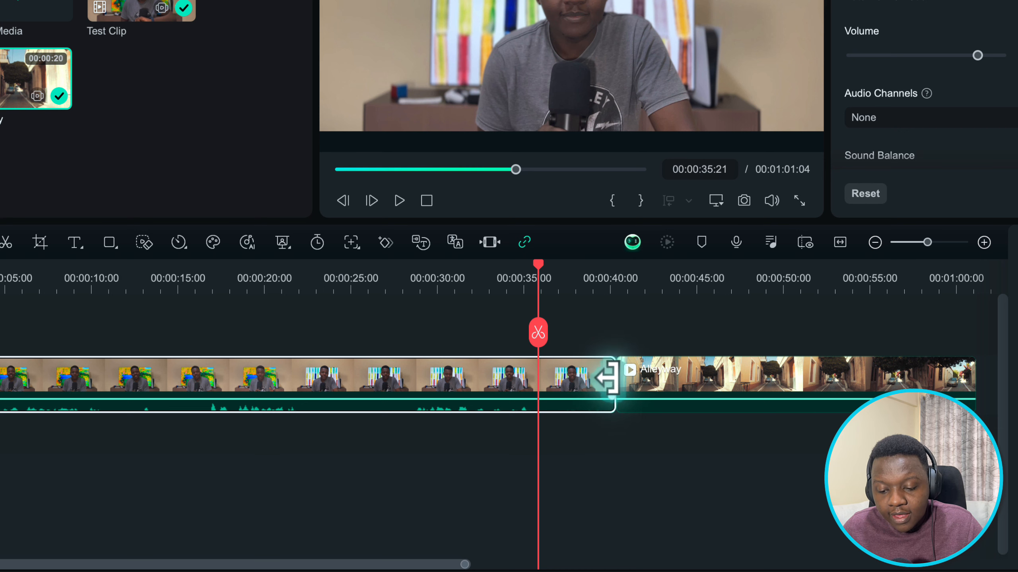
drag(607, 377, 531, 384)
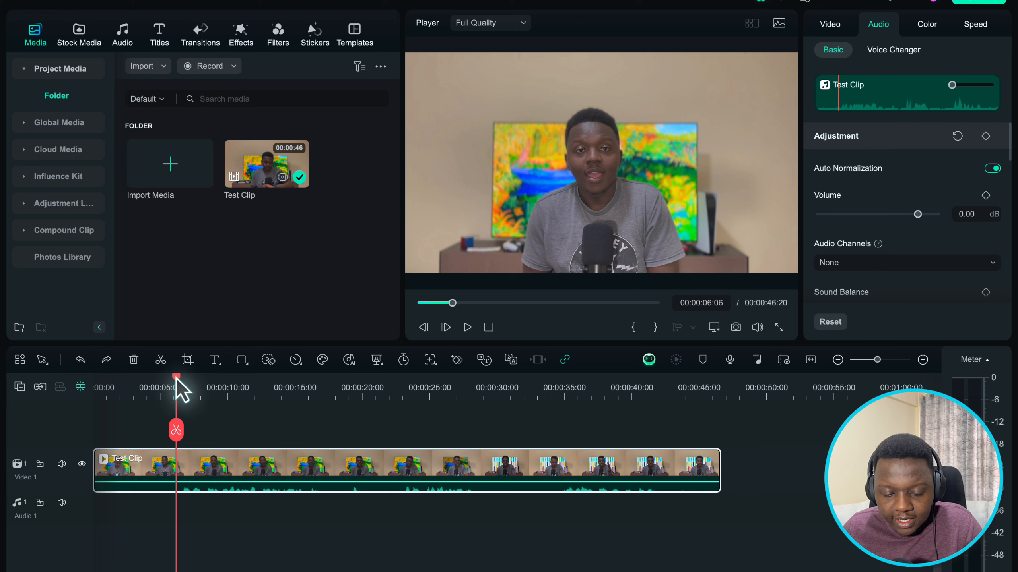
Step: Position the playhead at 00:00:06:18 and trim Test Clip's start to the playhead
drag(176, 377, 181, 378)
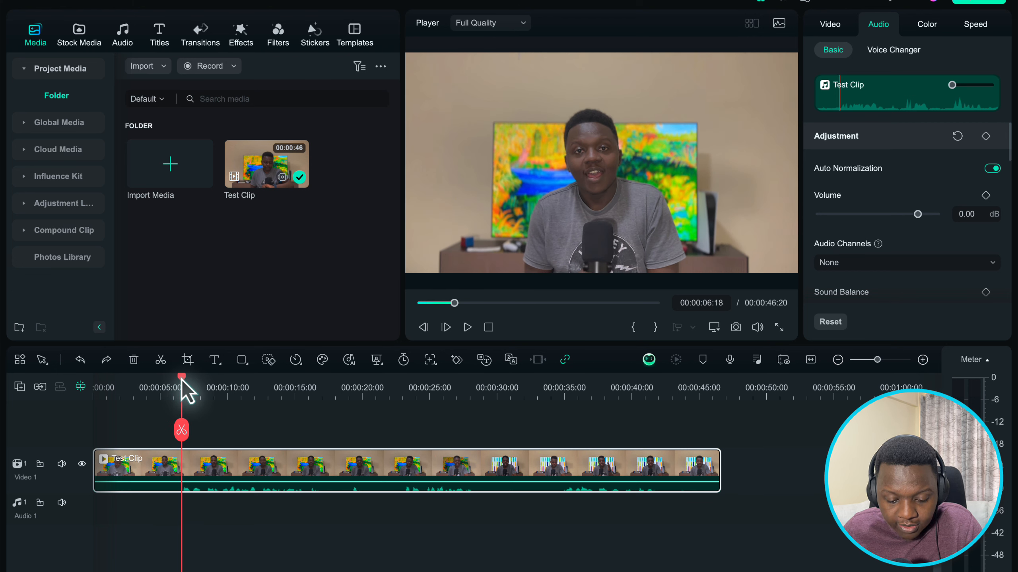
key(alt+bracketleft)
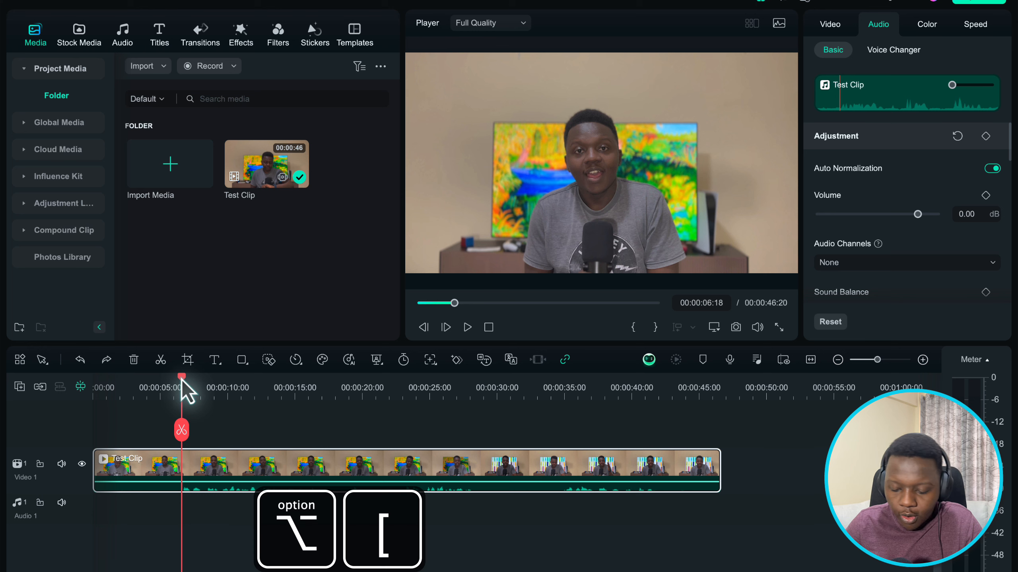
key(alt+bracketleft)
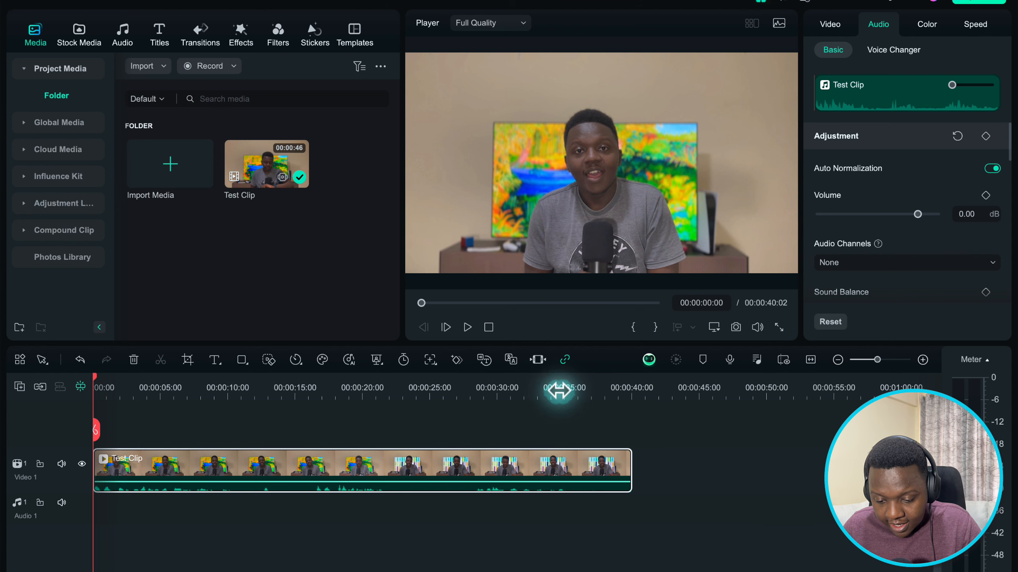
Step: Trim Test Clip's end to the playhead at 00:00:35:08 and play back the clip's ending
click(559, 388)
drag(560, 391, 564, 382)
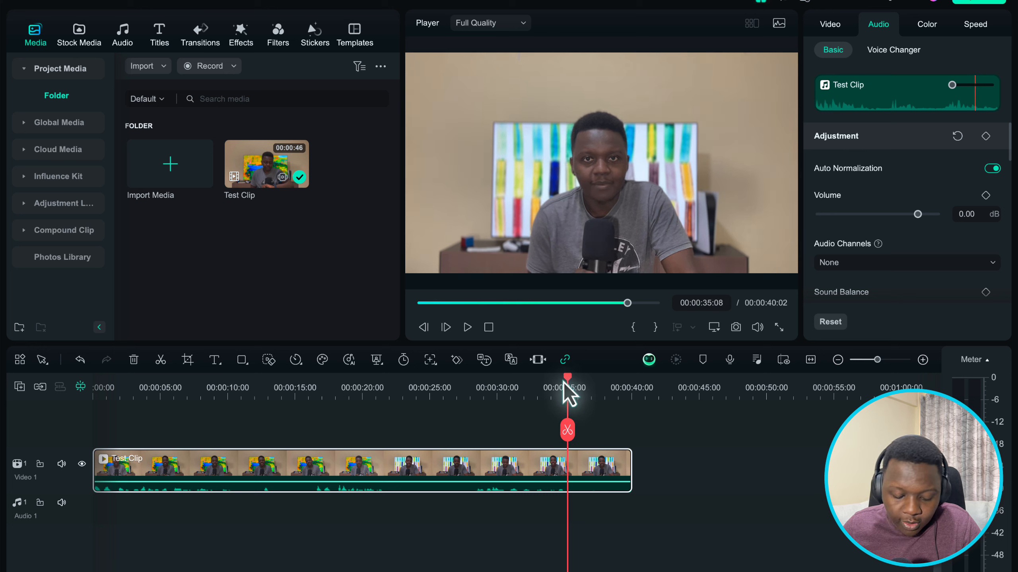
key(alt+bracketright)
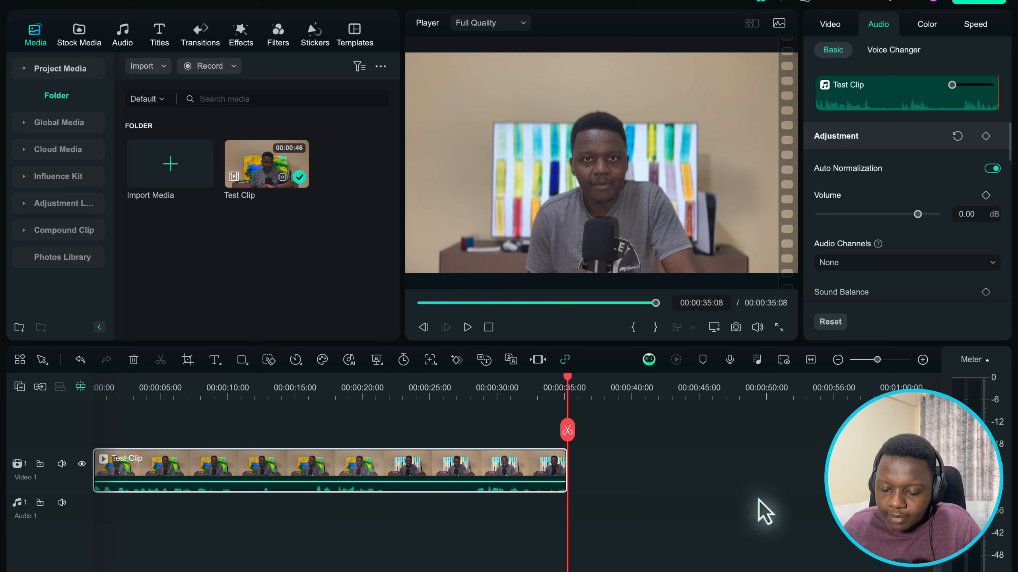
click(556, 395)
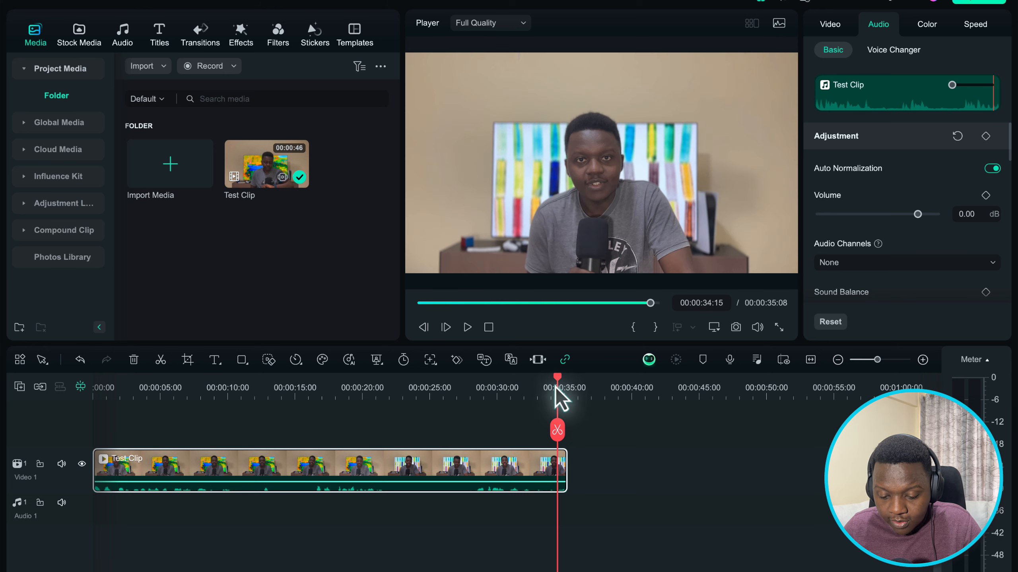
key(space)
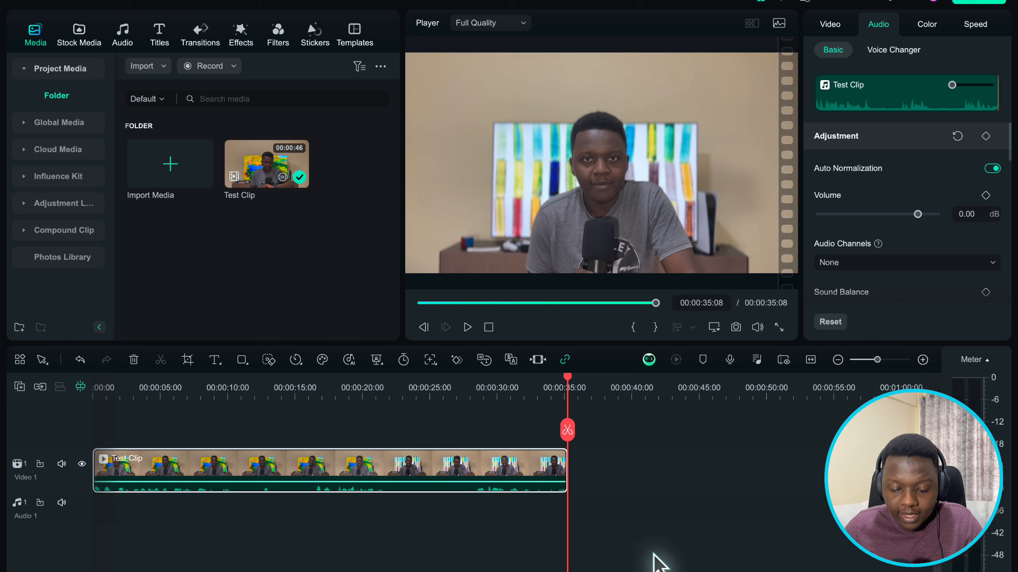
Step: Undo the end and start trims of Test Clip
key(super+z)
key(super+z)
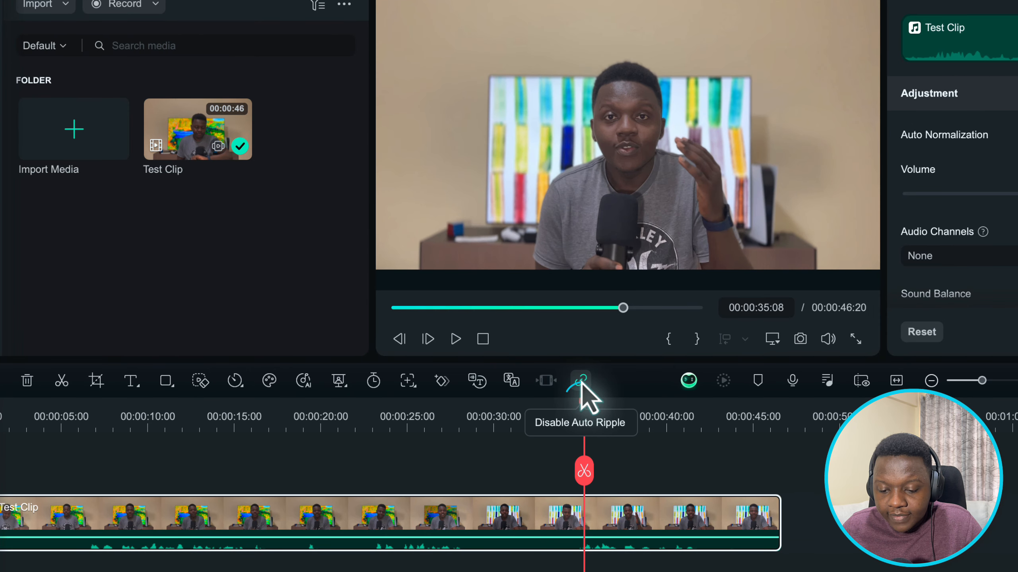
Step: With Auto Ripple disabled, trim about 6 seconds off Test Clip's start and add the Alleyway clip to the Video 1 track
click(580, 393)
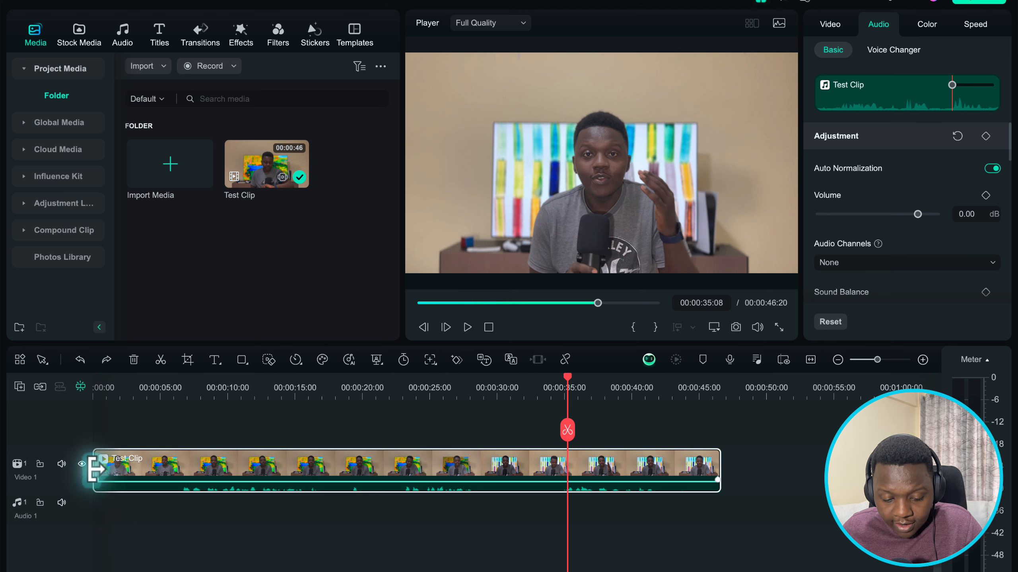
drag(95, 469, 180, 489)
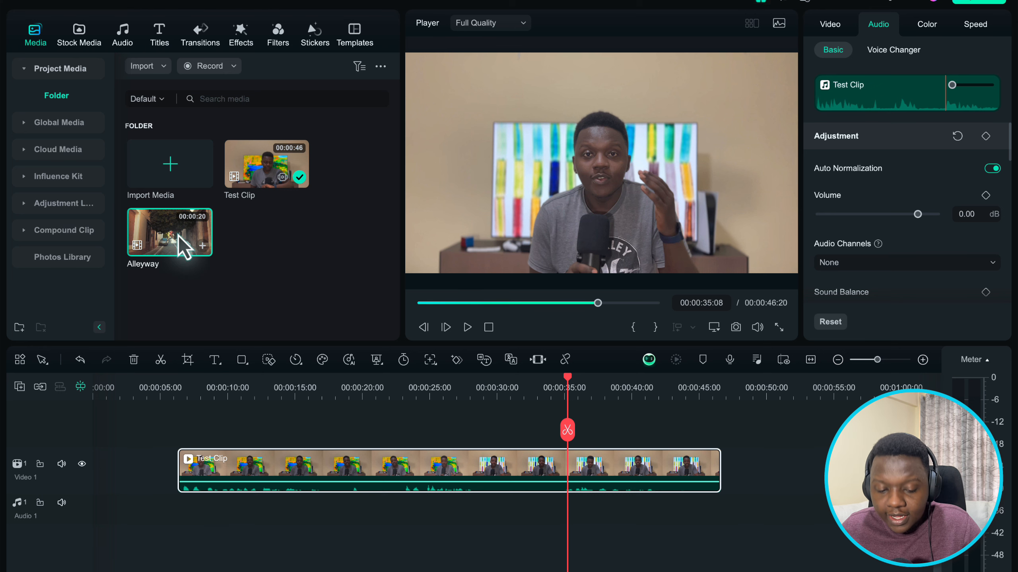
drag(182, 247, 654, 480)
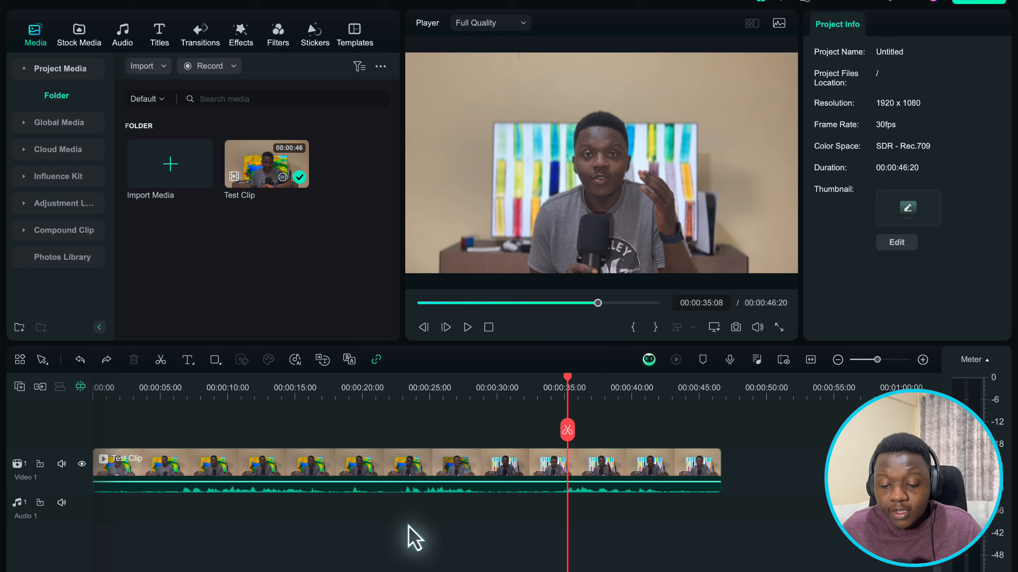
Step: Run AI Text Based Editing on Test Clip in the timeline with English (UK) as the transcription language
click(390, 473)
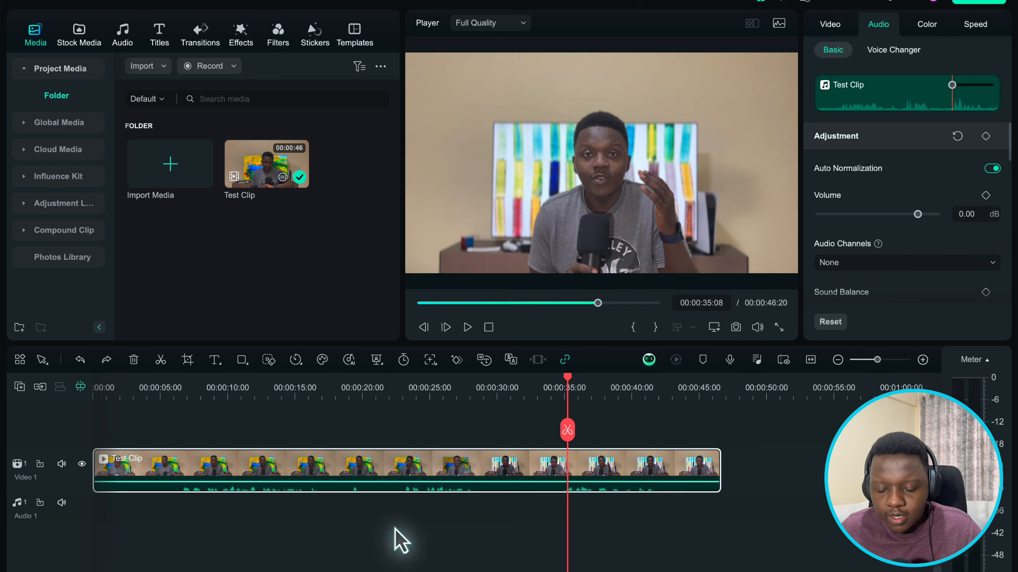
right_click(304, 471)
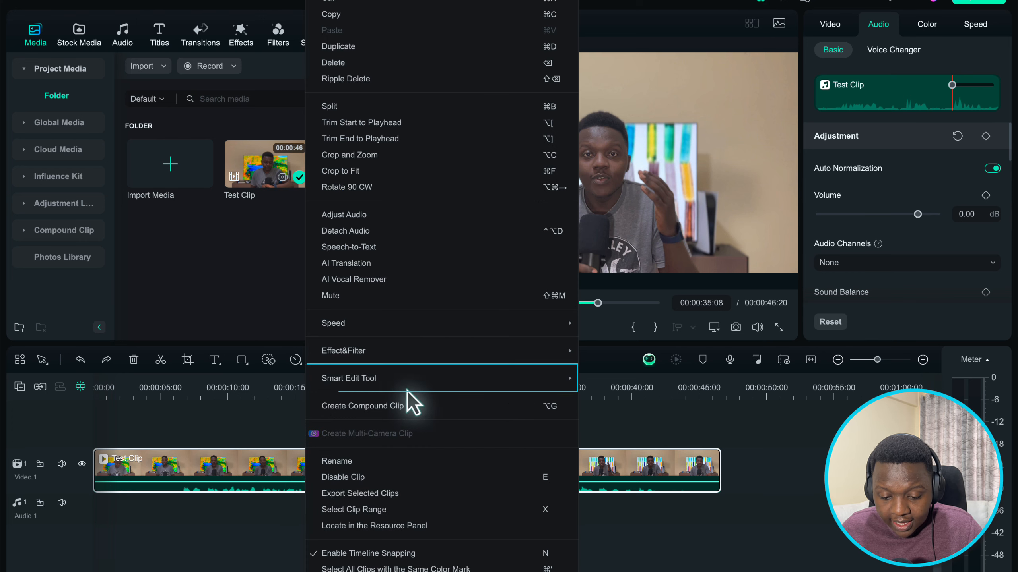
mouse_move(409, 383)
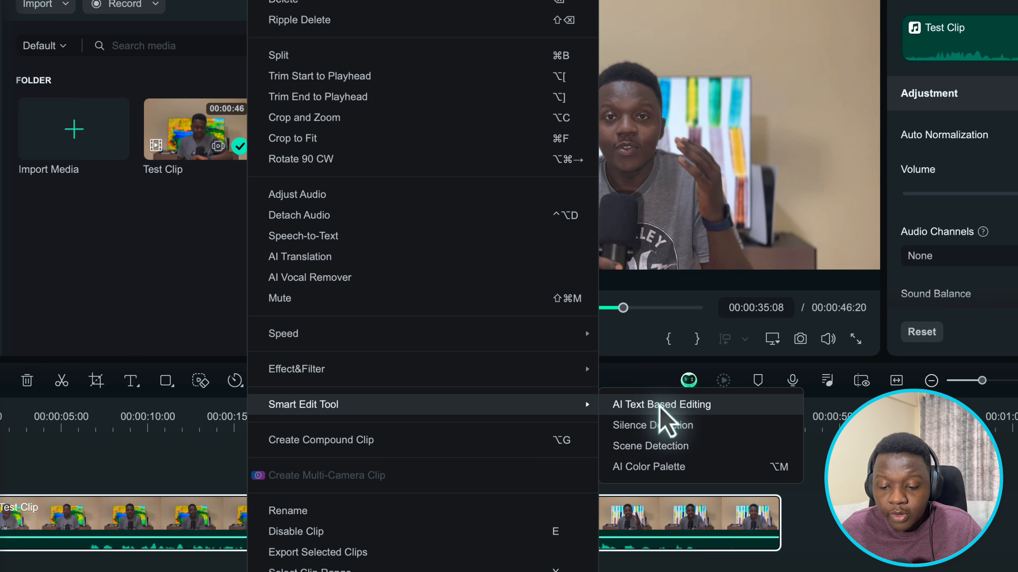
click(661, 405)
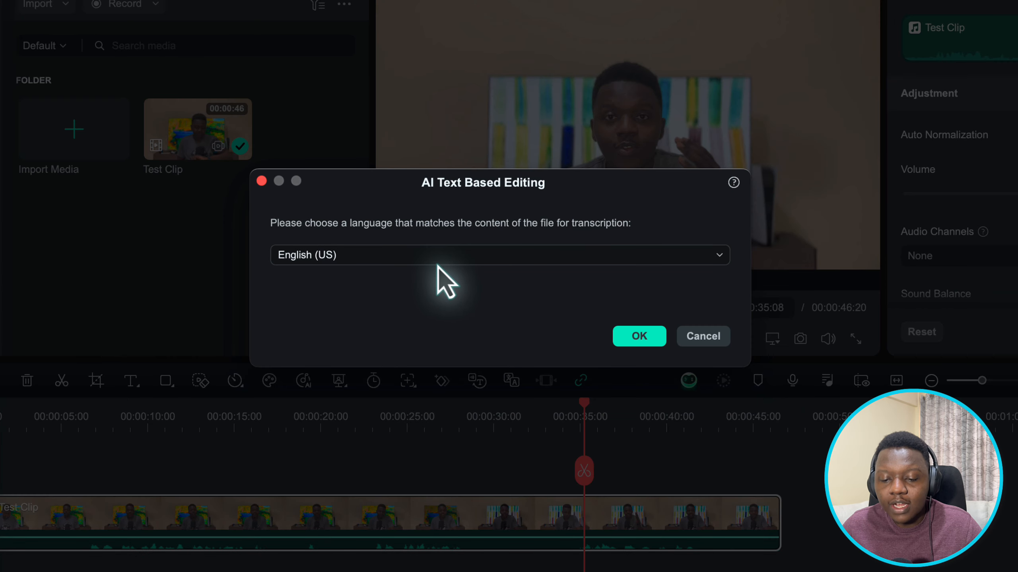
click(428, 260)
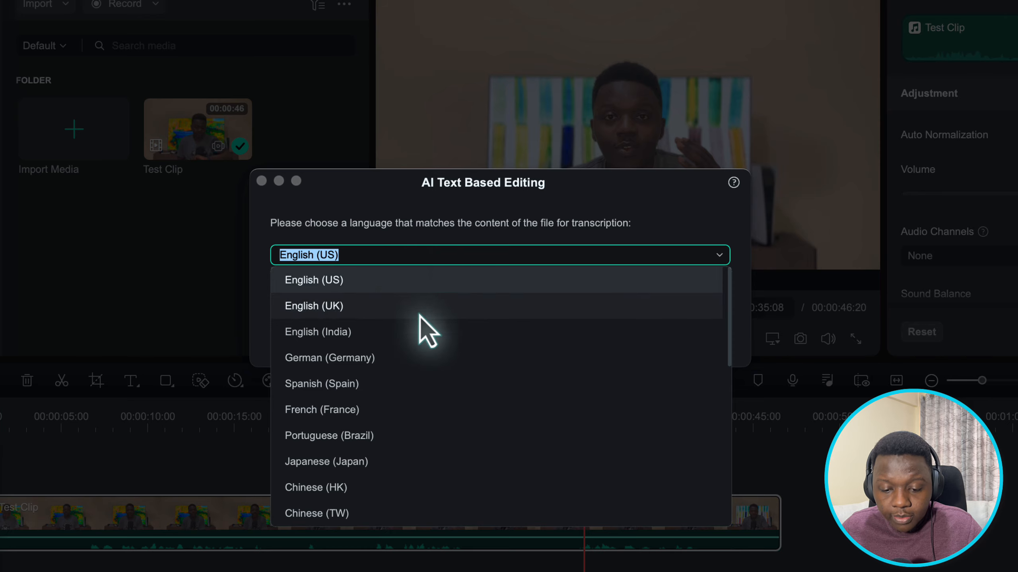
click(405, 306)
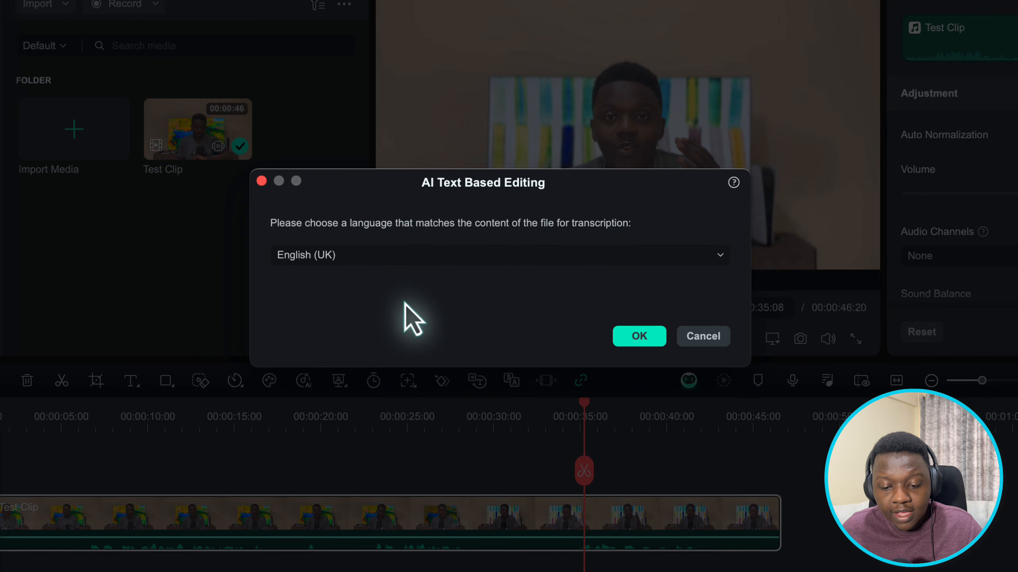
click(635, 335)
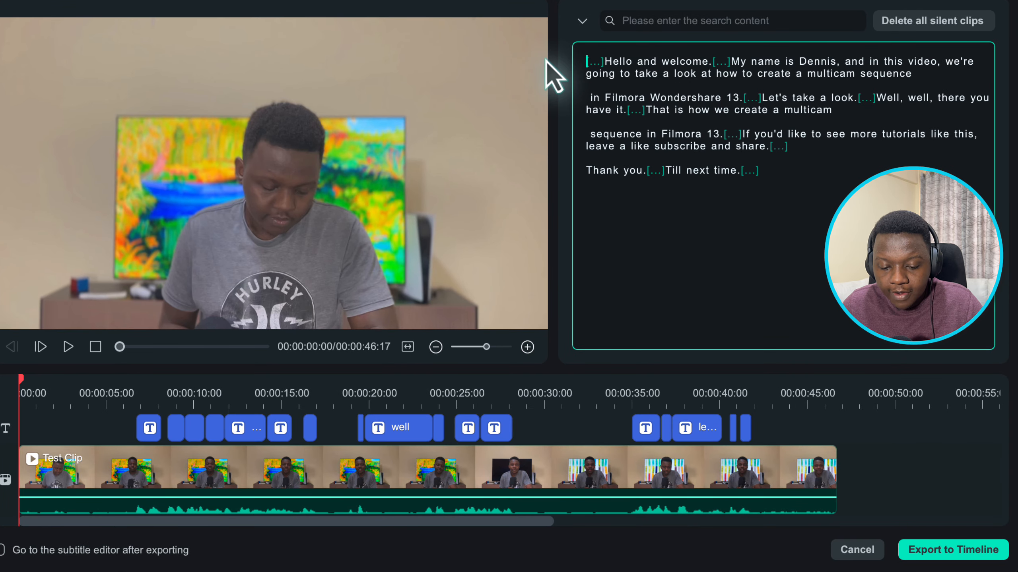
Step: Scrub and play Test Clip's silent opening through to the spoken "Hello and welcome"
click(124, 395)
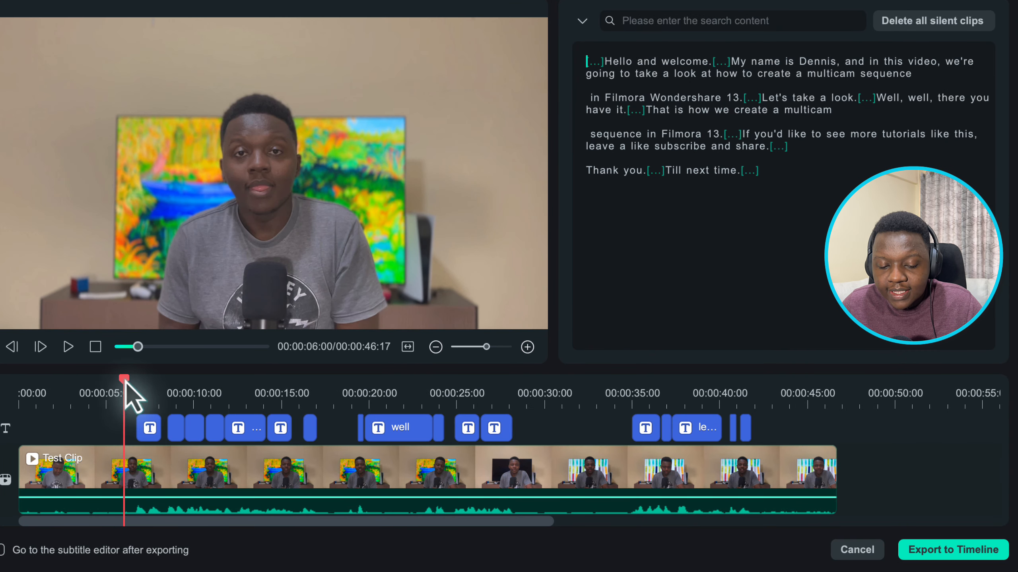
drag(137, 398, 60, 470)
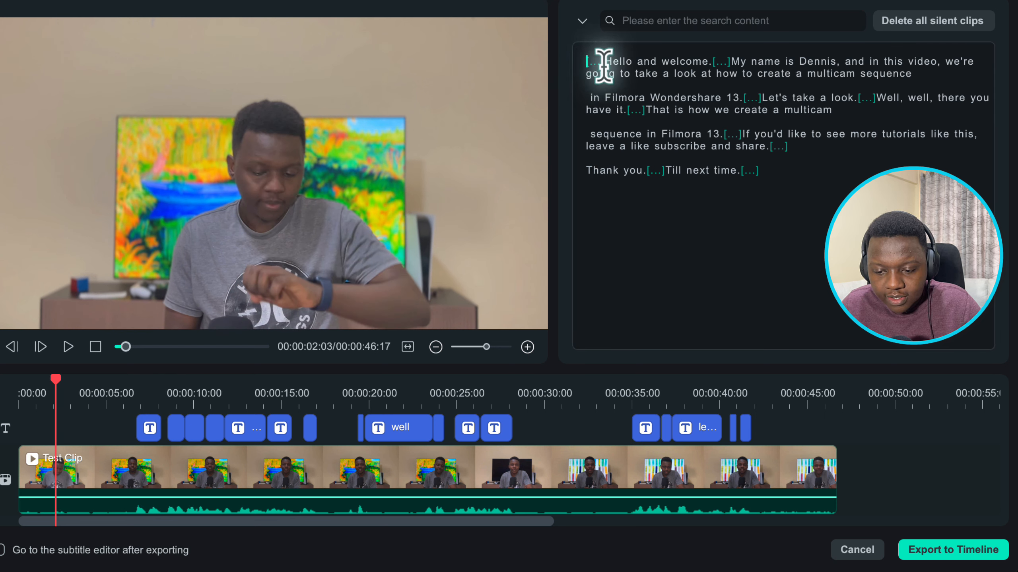
drag(58, 384, 2, 388)
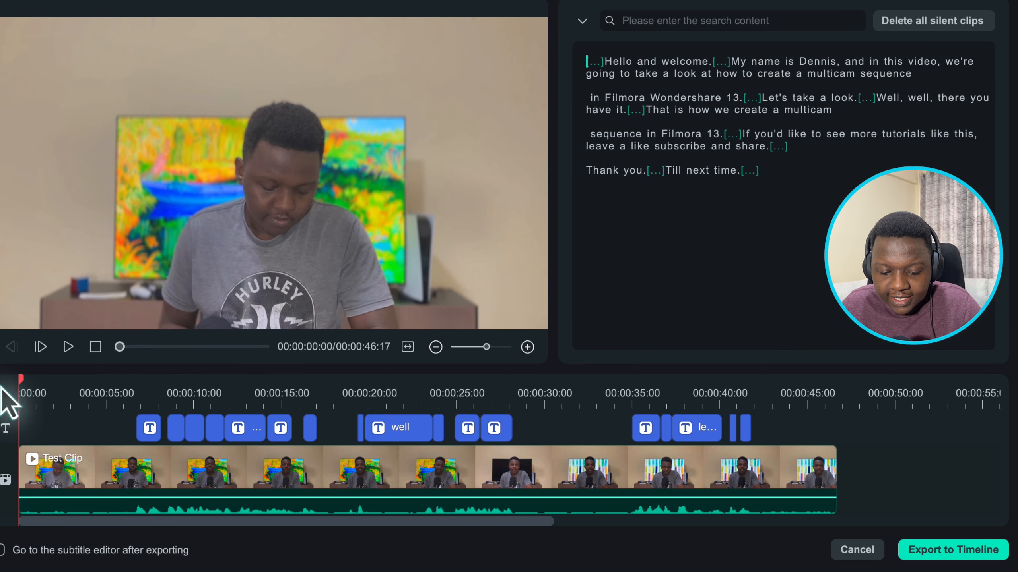
key(space)
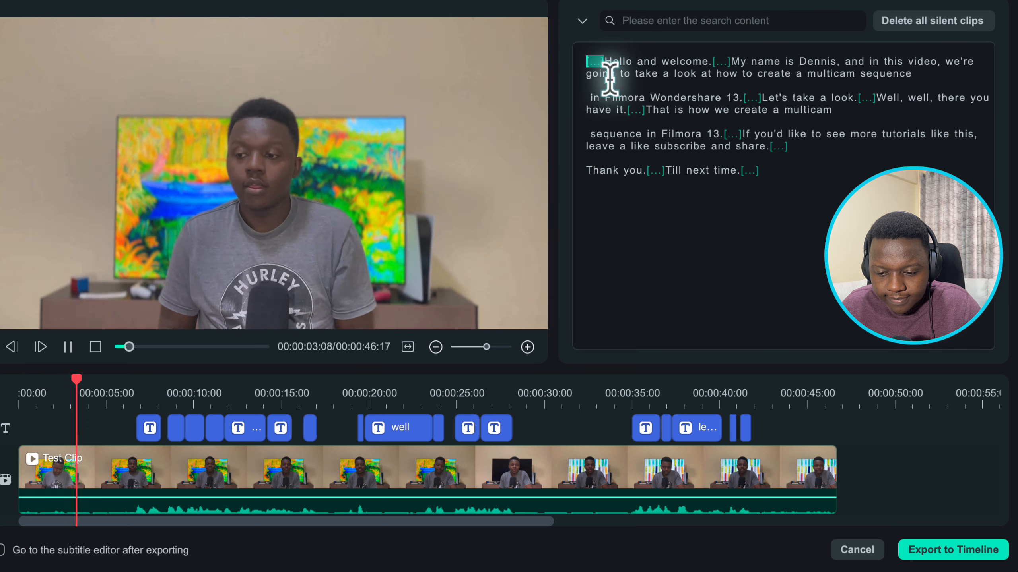
key(space)
drag(101, 389, 129, 386)
key(space)
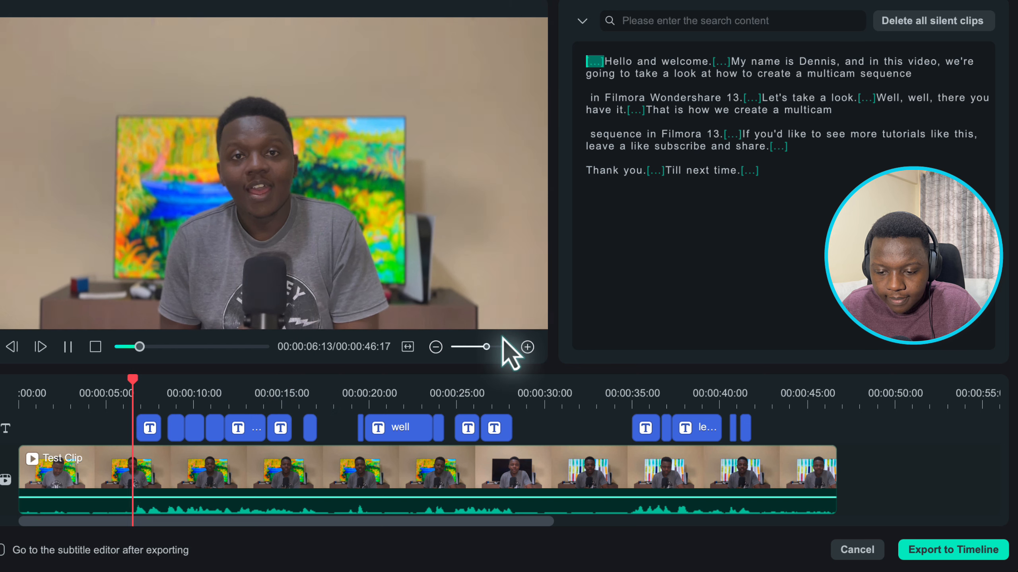
key(space)
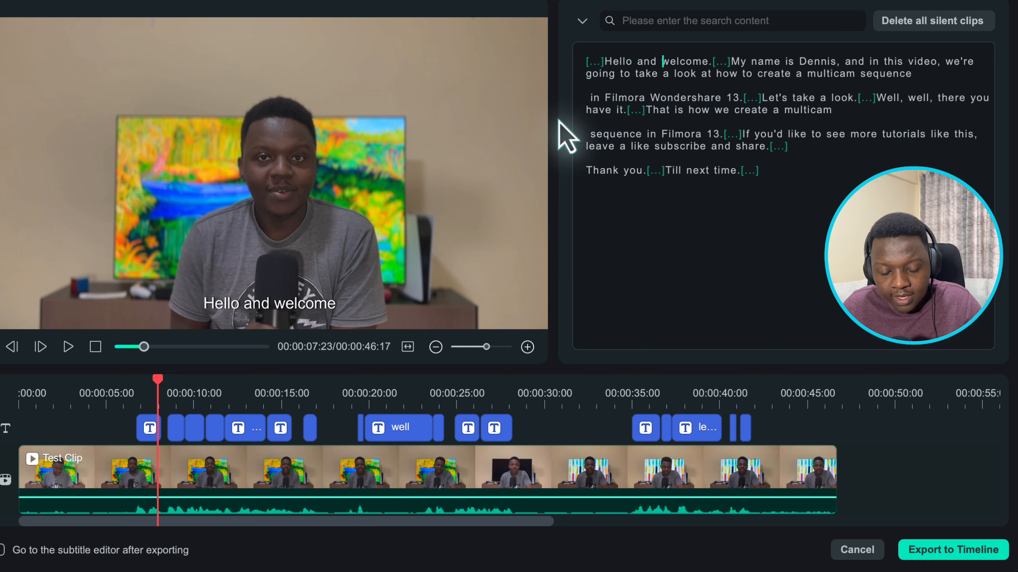
Step: Delete the silent segment before "Hello and welcome" in the transcript and play back the new opening
click(604, 60)
click(601, 60)
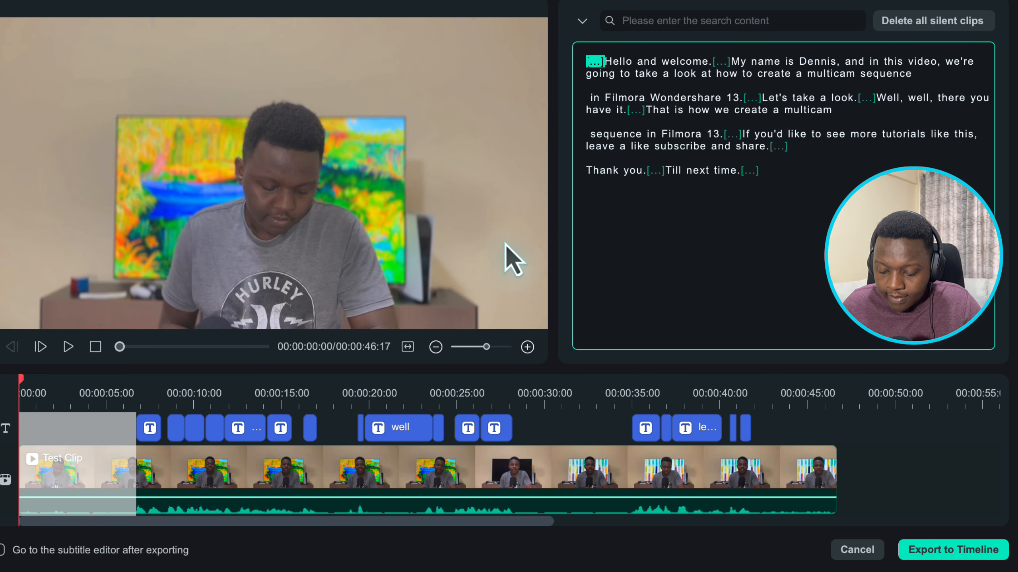
key(Delete)
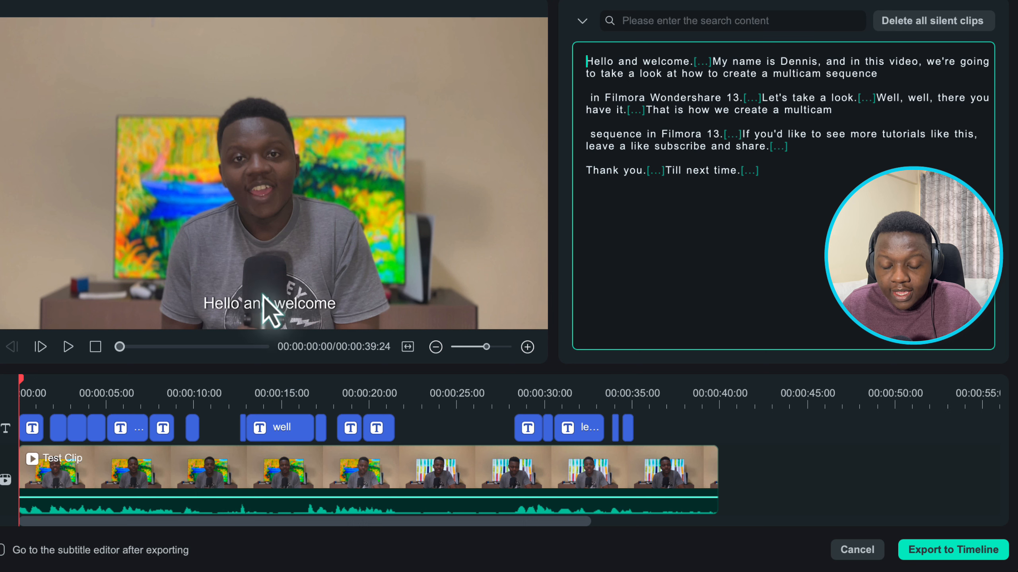
click(20, 383)
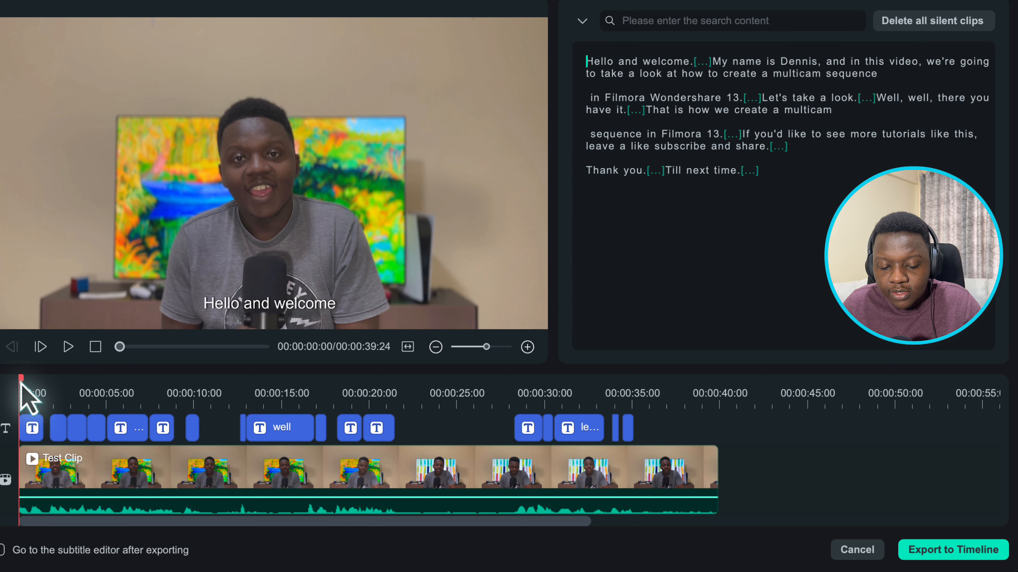
key(space)
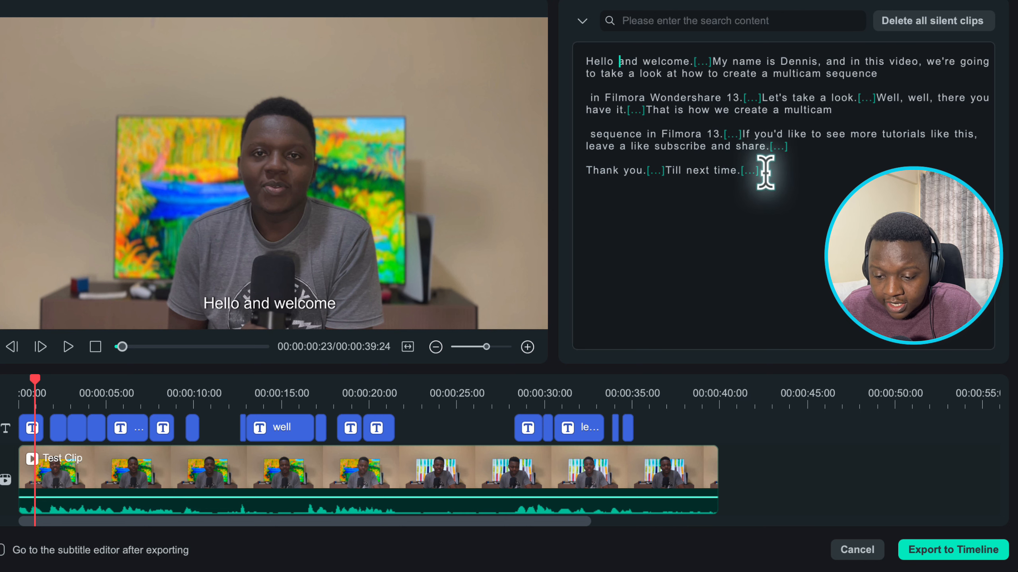
Step: Delete the silent segment after "Till next time." in the transcript and play back the clip's ending
click(749, 171)
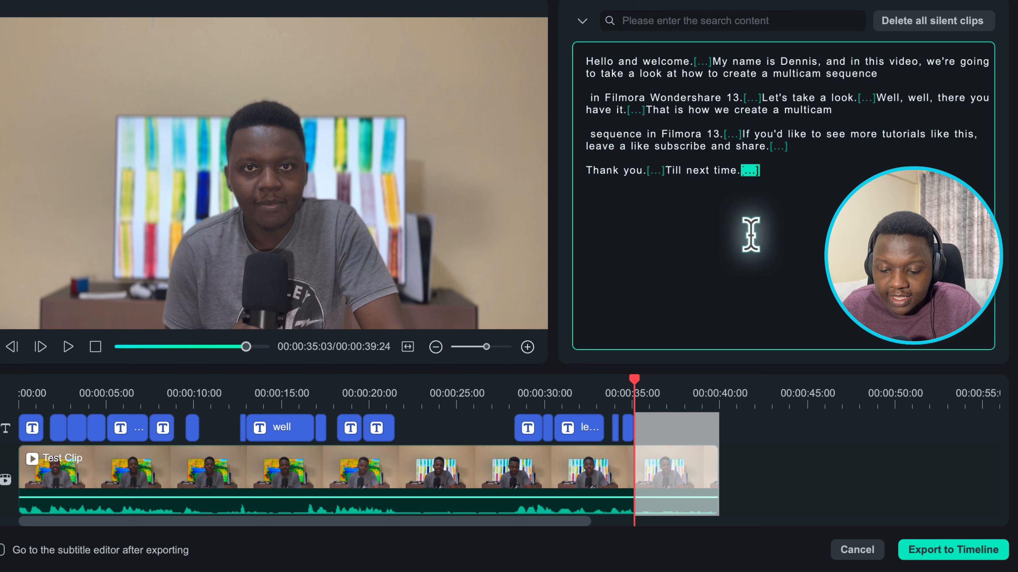
key(BackSpace)
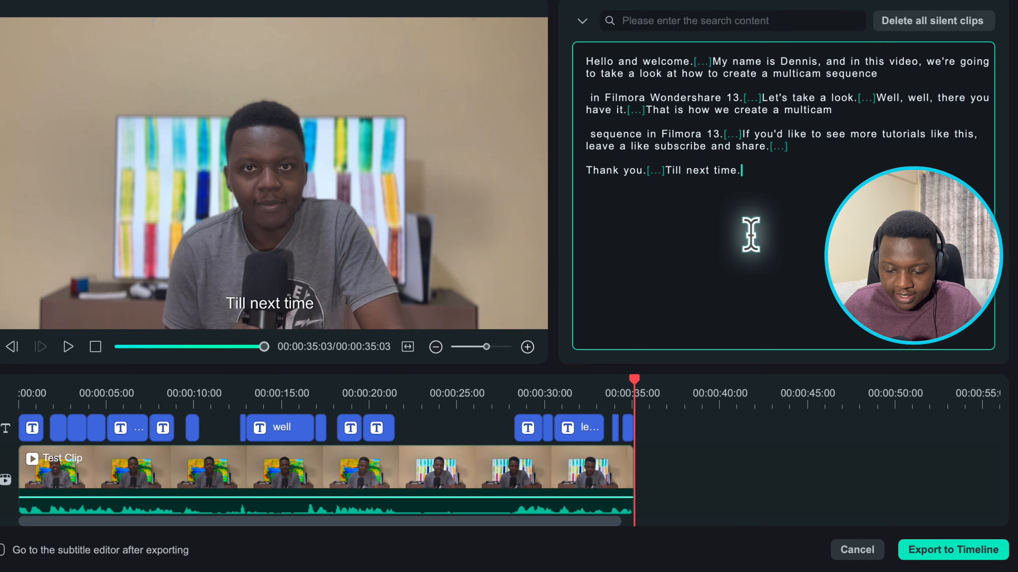
click(614, 397)
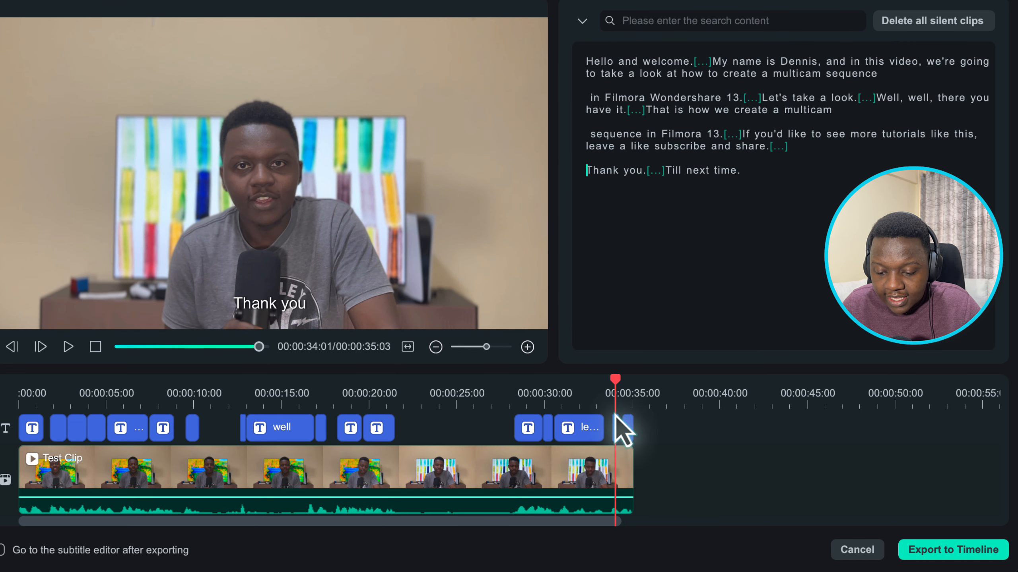
key(space)
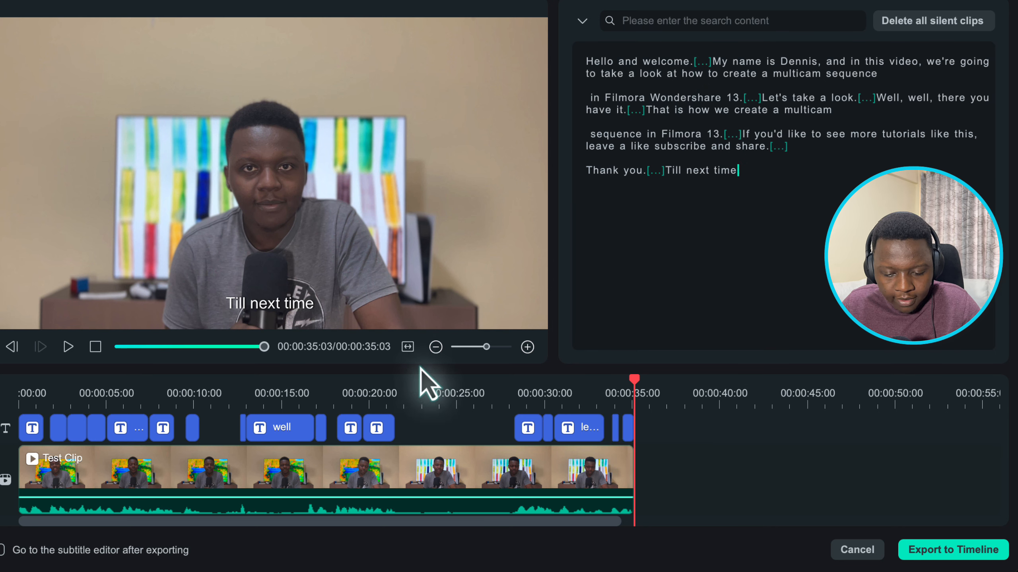
Step: Play back the pauses after "Hello and welcome." and after "sequence in Filmora 13."
click(684, 60)
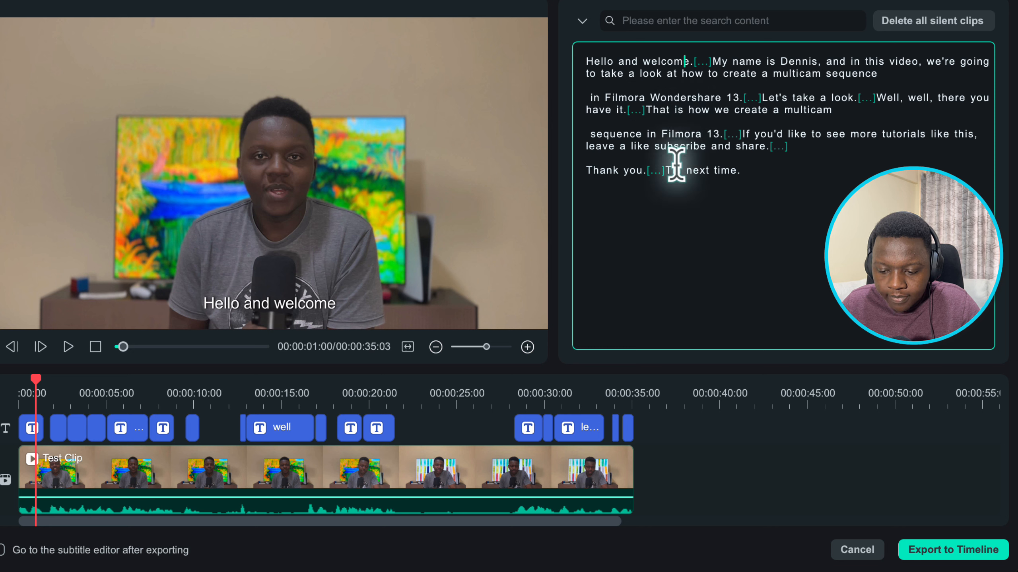
click(67, 347)
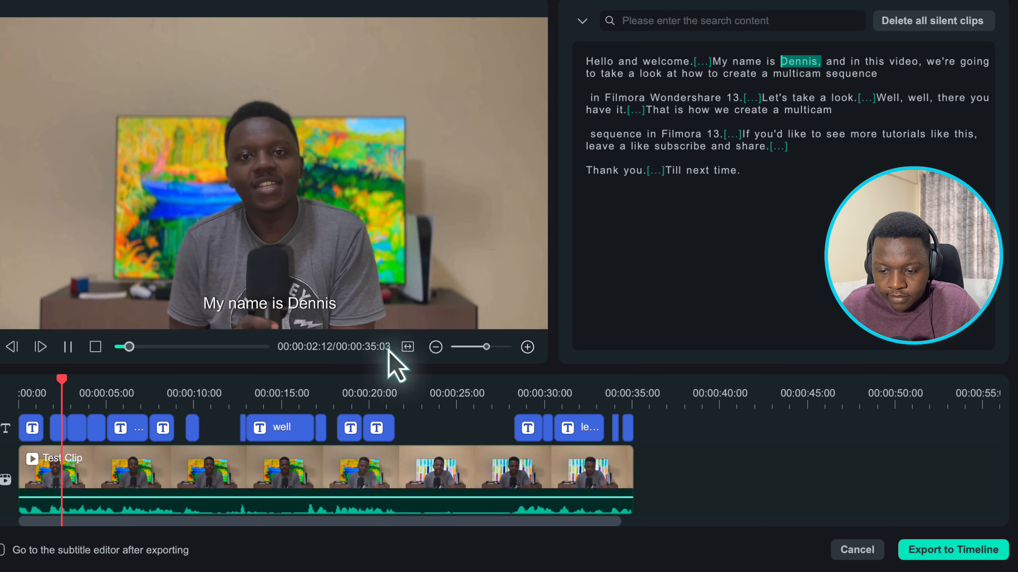
key(space)
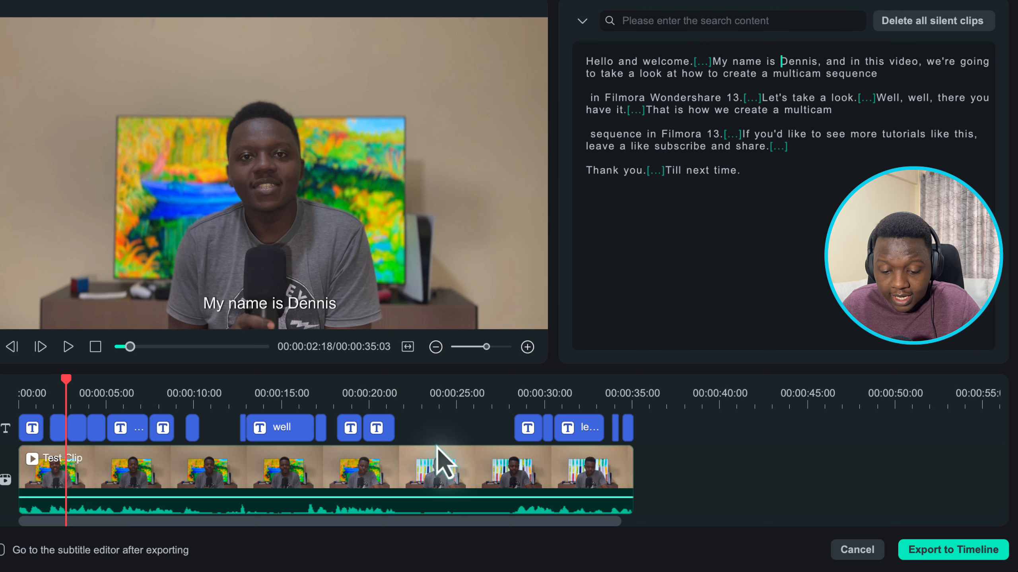
click(369, 393)
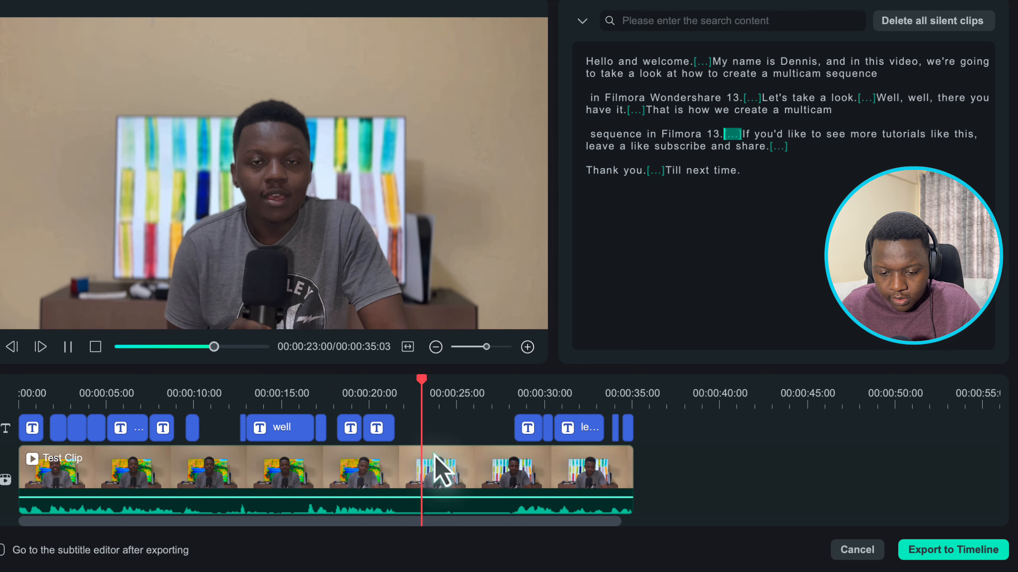
key(space)
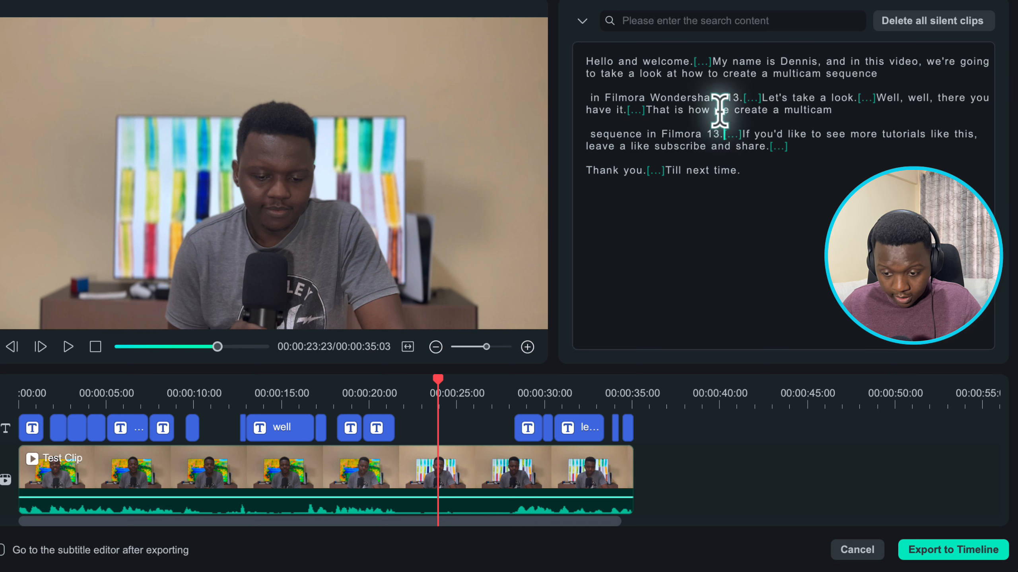
Step: Delete the silent segment between "sequence in Filmora 13." and "If you'd like to see more tutorials" and play back the join
click(721, 132)
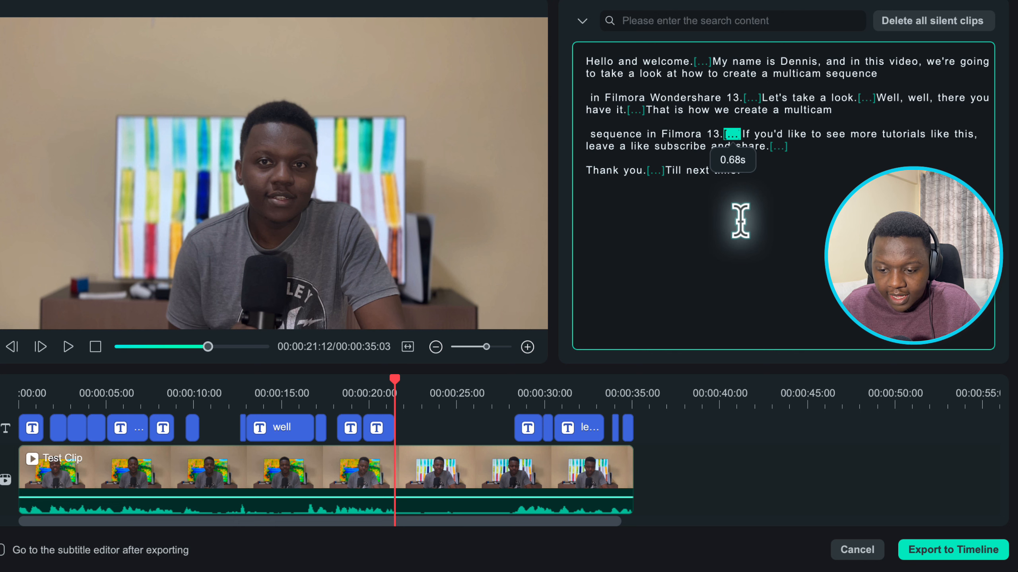
click(742, 136)
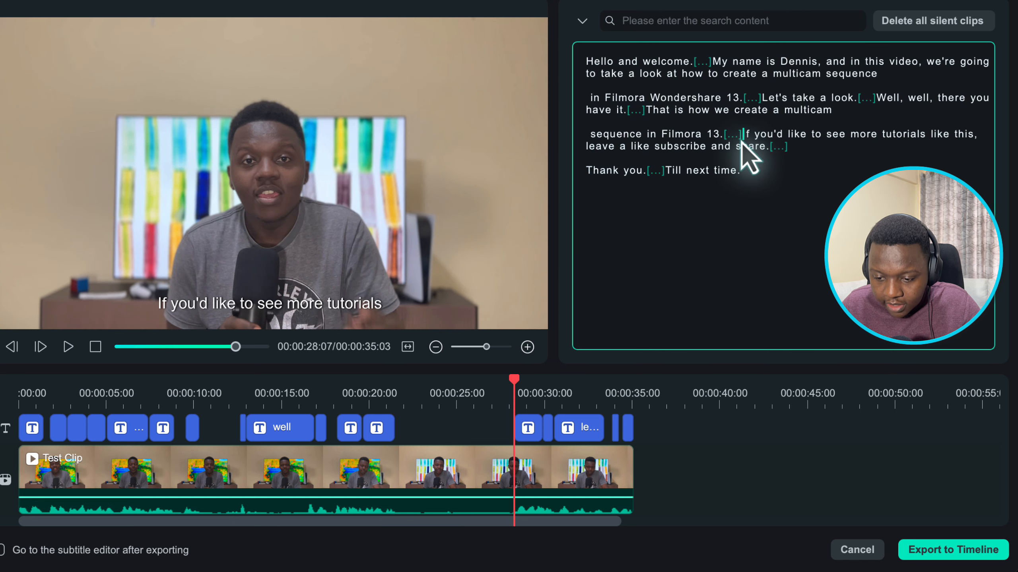
click(741, 137)
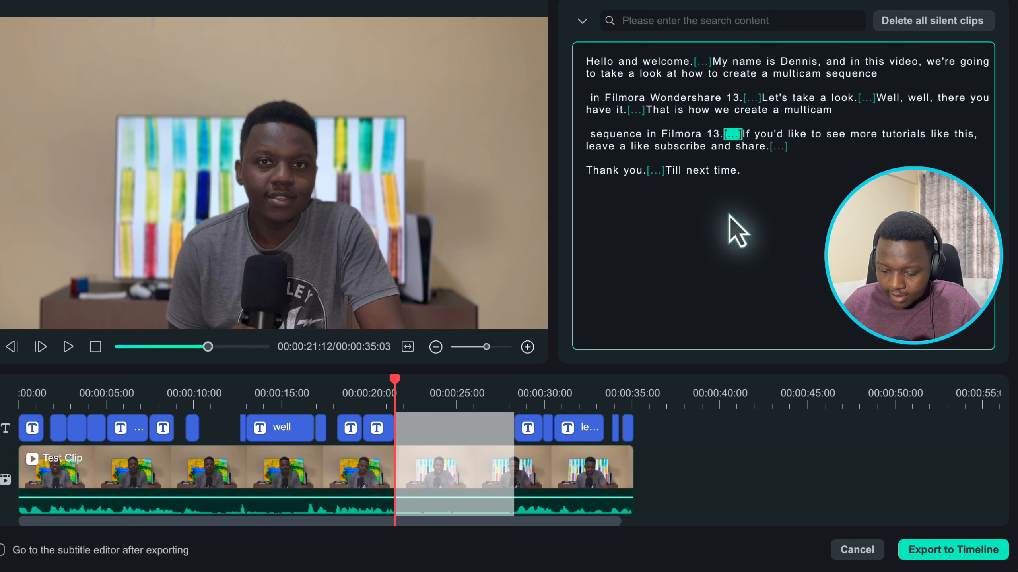
key(Delete)
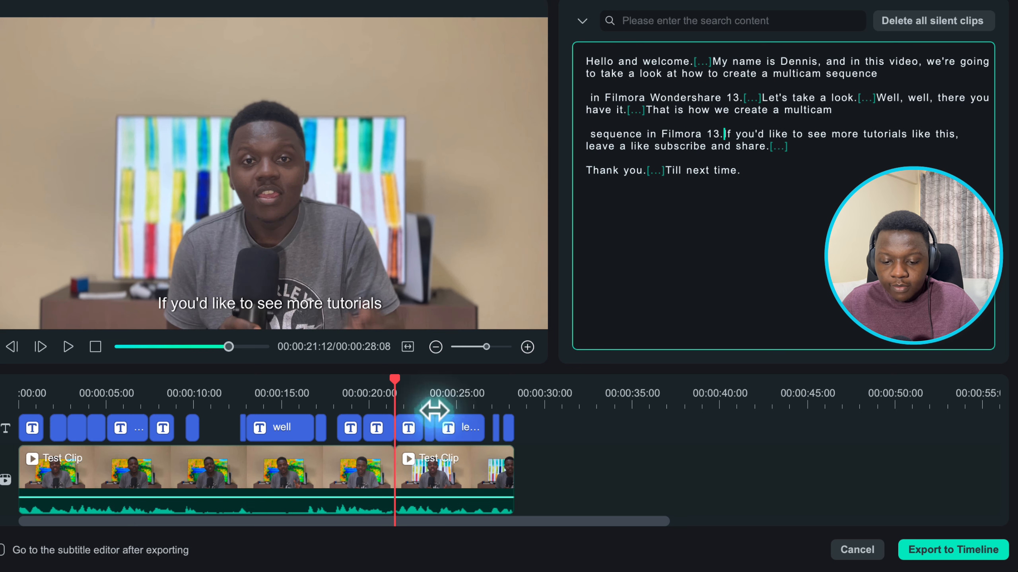
click(373, 387)
key(space)
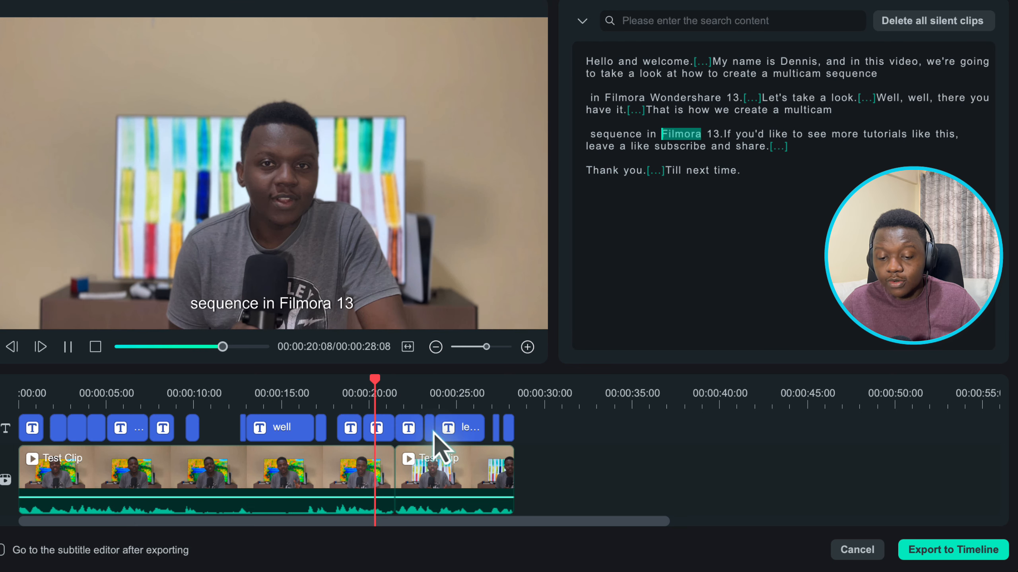
key(space)
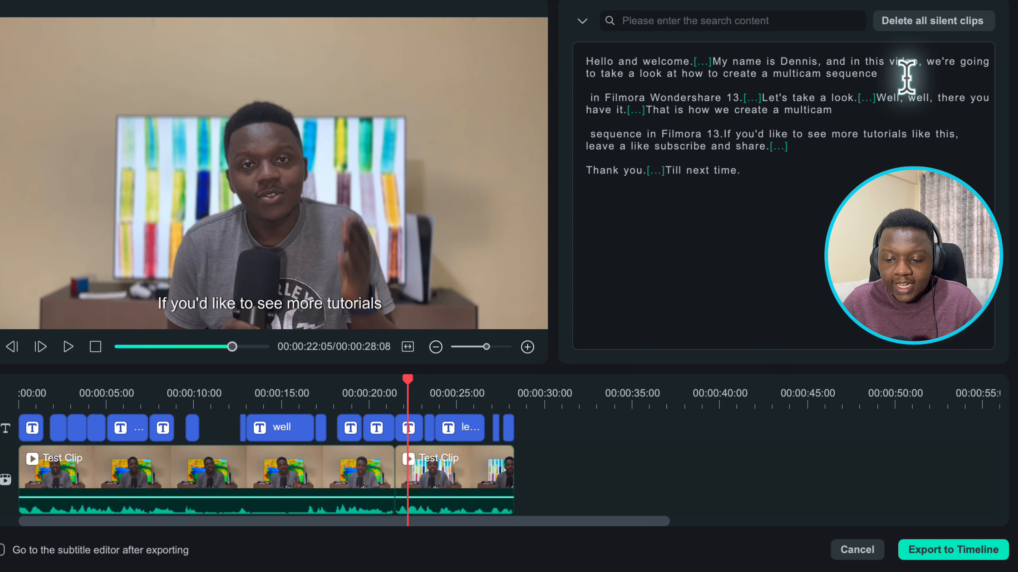
Step: Delete all silent clips from the transcript at once and undo every silence deletion made so far
click(916, 22)
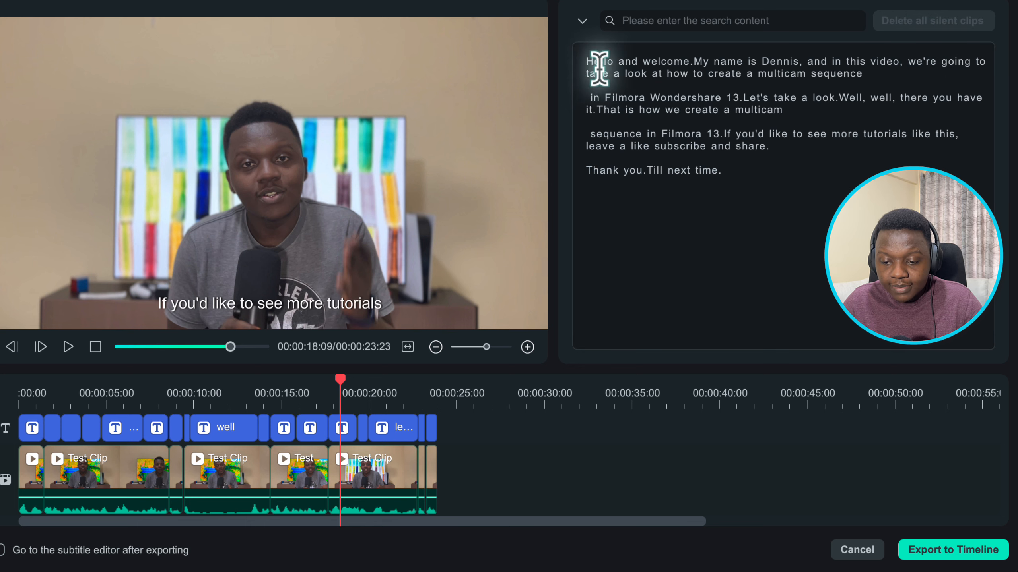
key(ctrl+z)
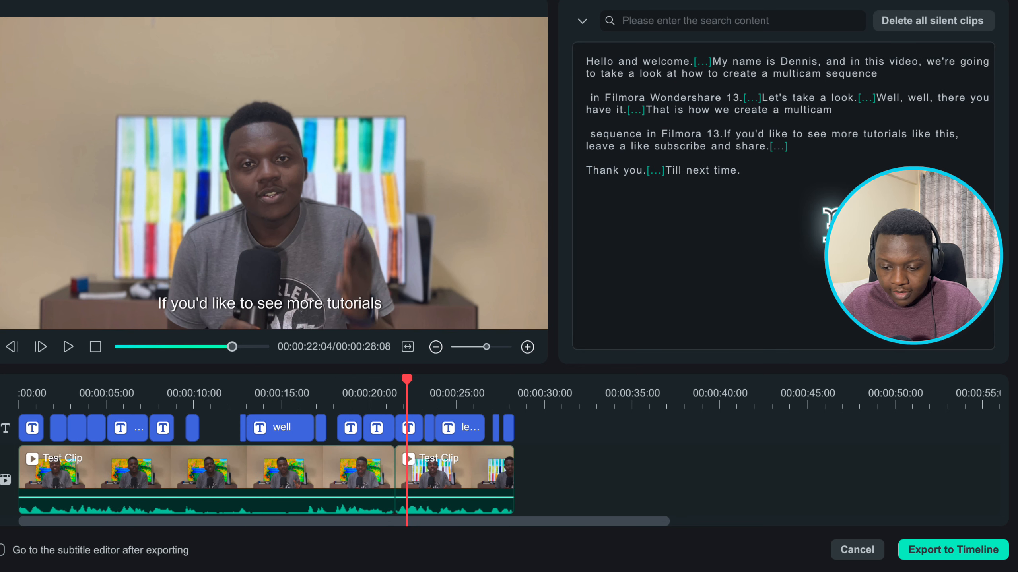
key(ctrl+z)
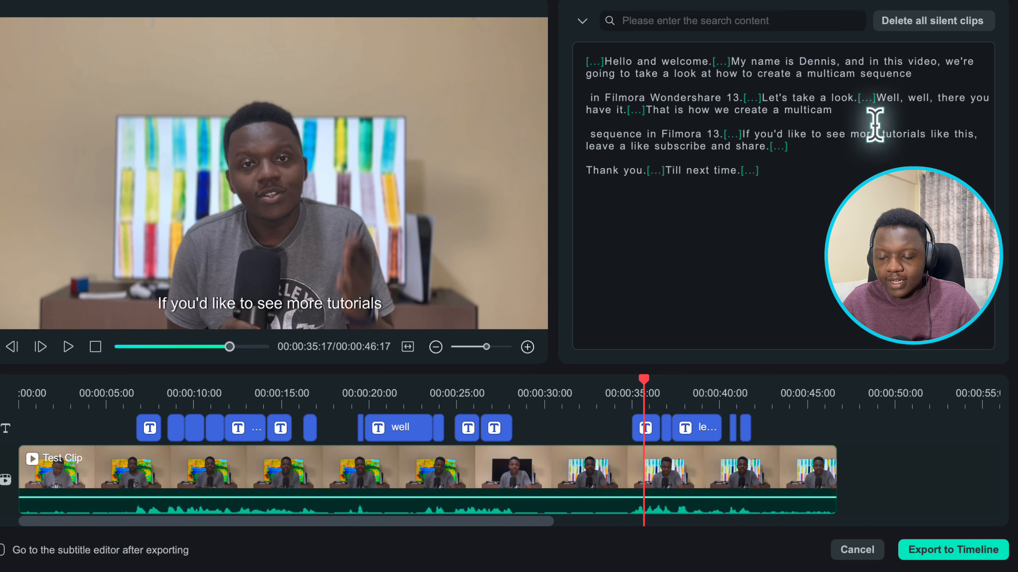
Step: Delete all silent clips from the transcript at once and play back the shortened clip from the greeting
click(917, 25)
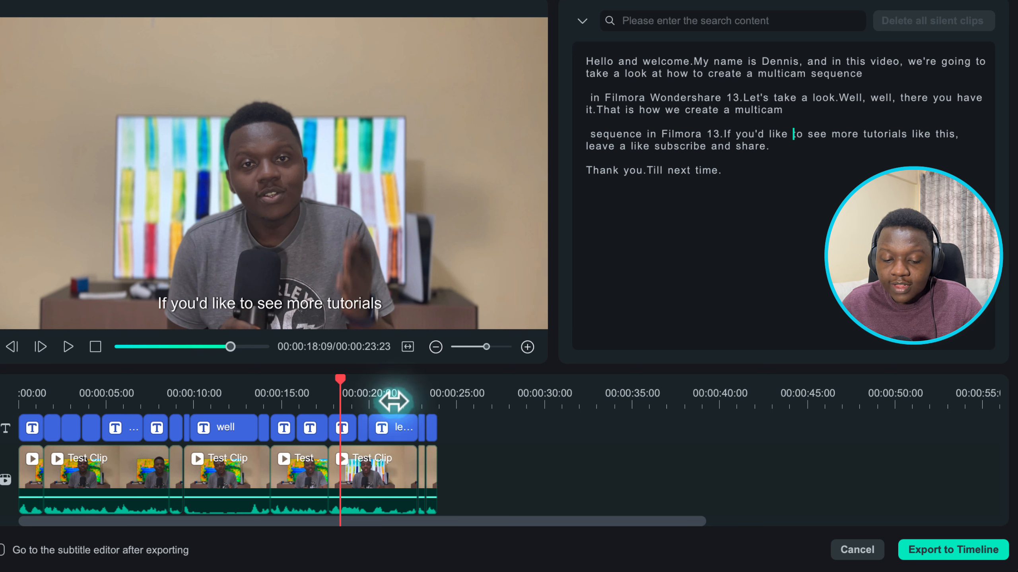
click(130, 389)
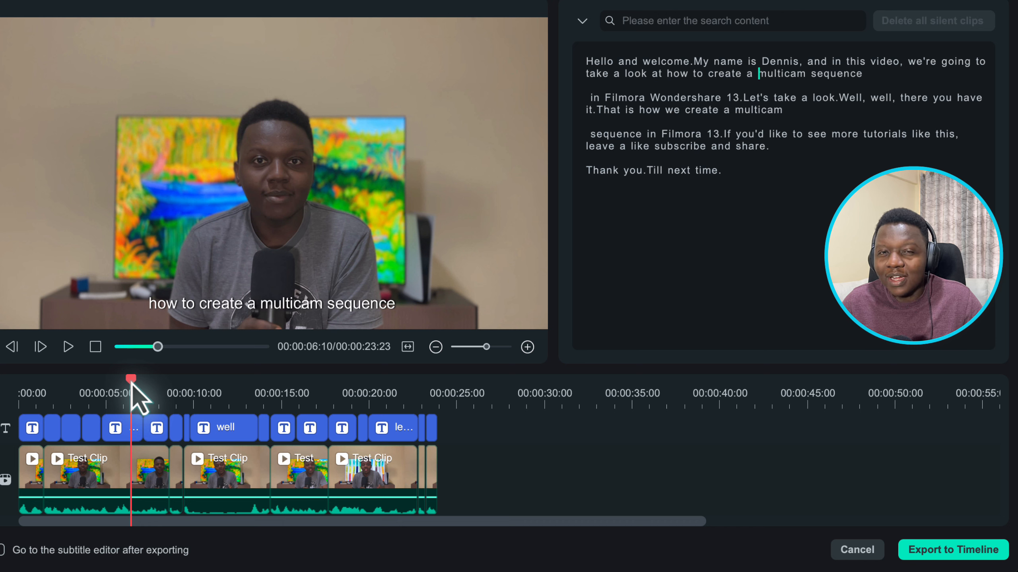
drag(131, 383, 38, 385)
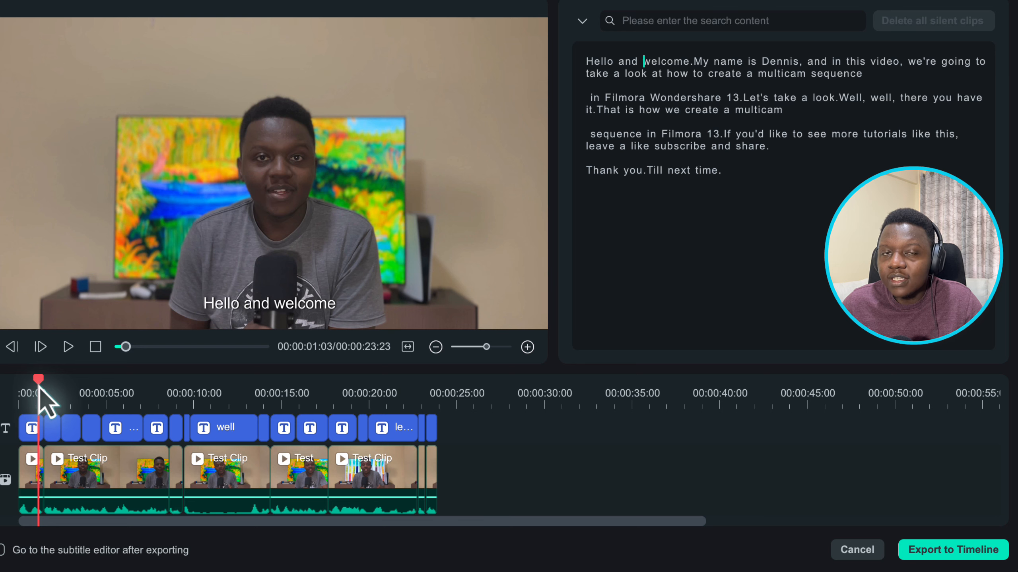
key(space)
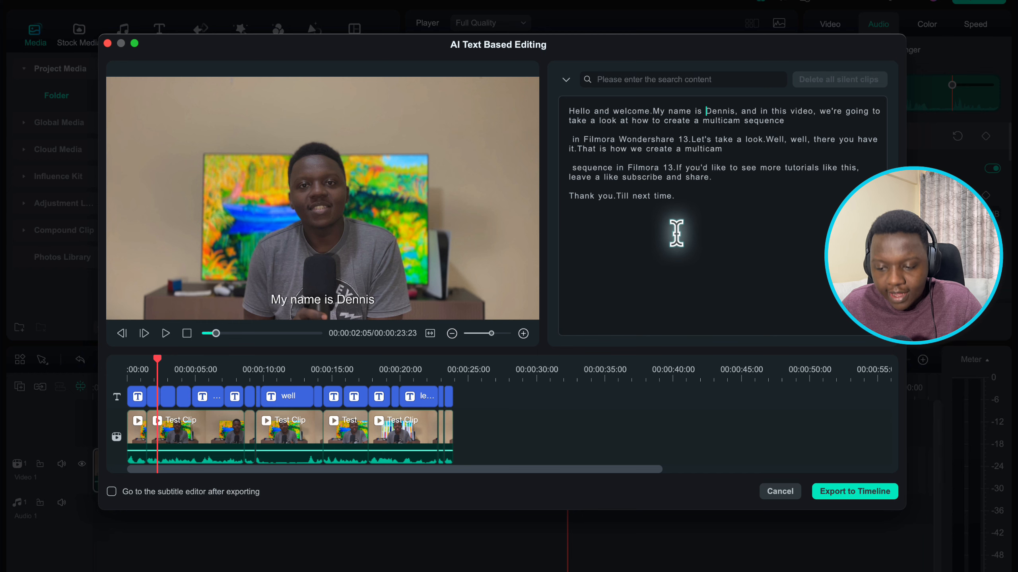
Step: Export the silence-free edit to the timeline, delete its rough cut subtitle clip, and scrub through the remaining cuts
click(840, 493)
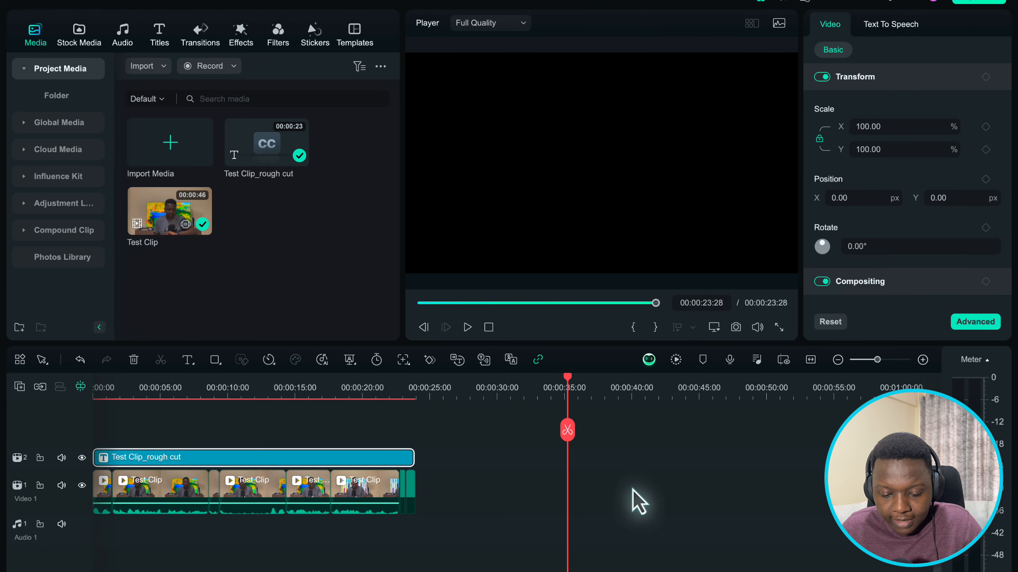
drag(380, 387, 250, 424)
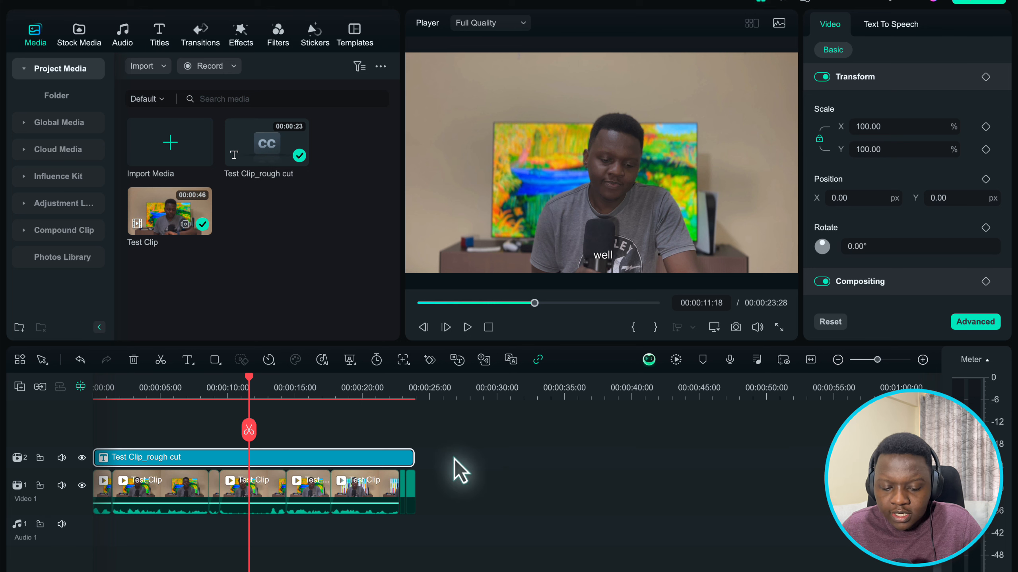
click(477, 467)
click(371, 461)
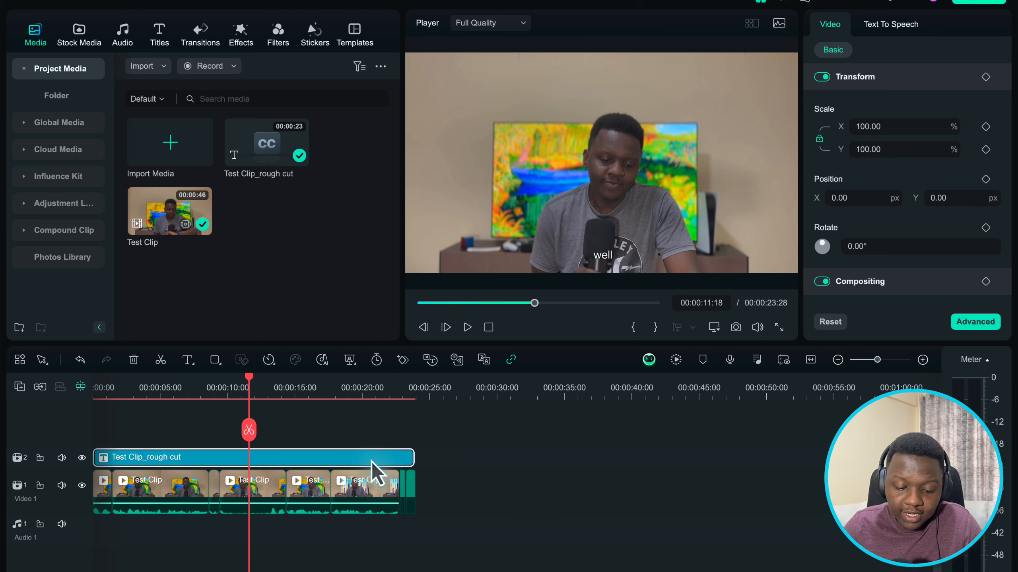
key(Delete)
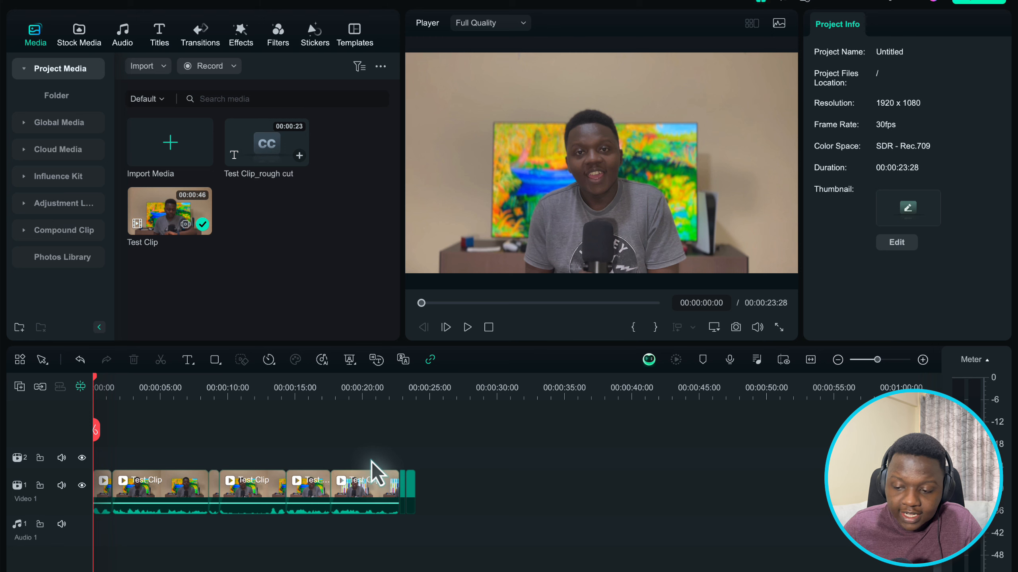
click(103, 385)
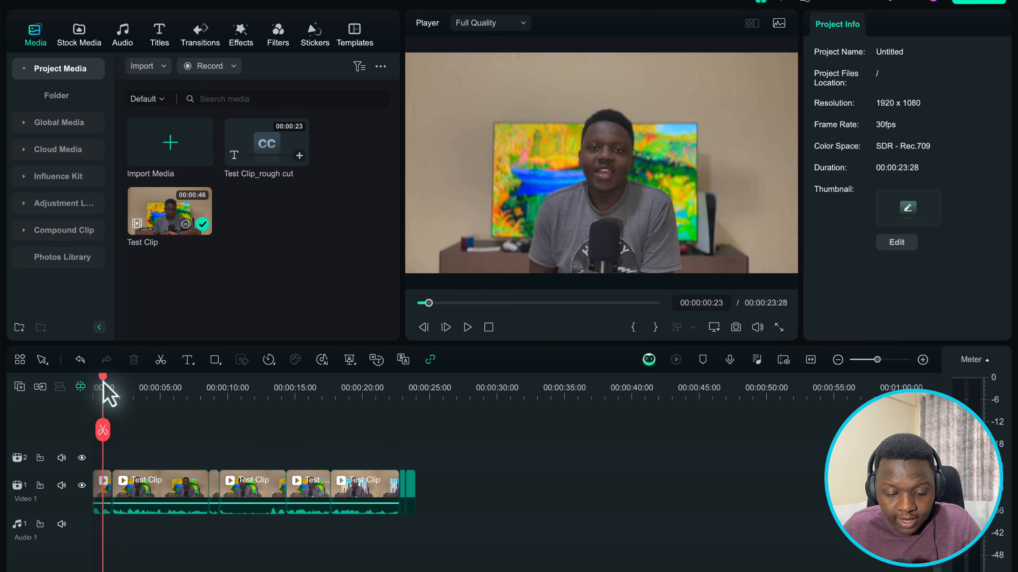
drag(103, 382, 354, 429)
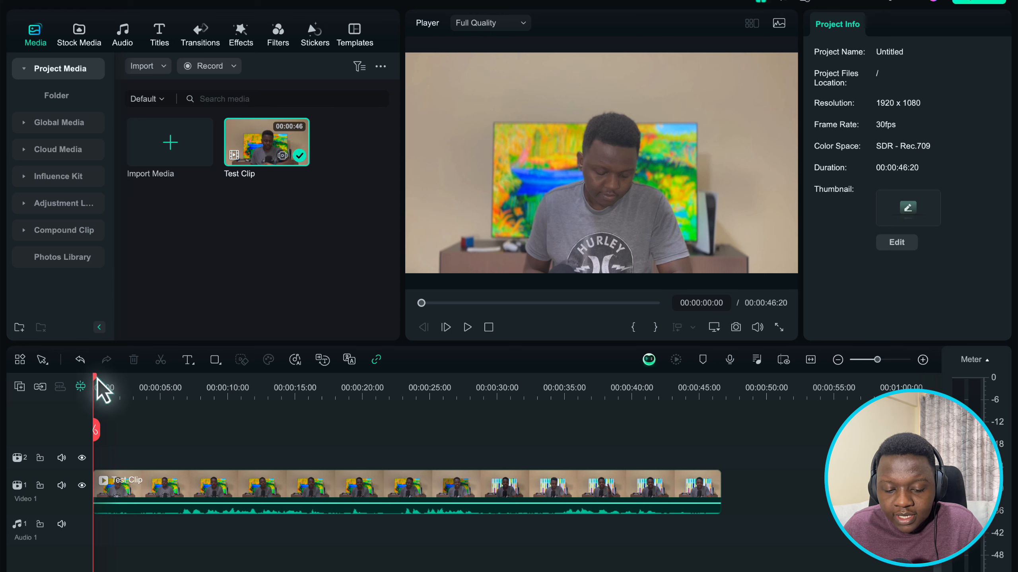
Step: Open the source Test Clip from the project media in the player and mark an in point at about 00:00:06:05, just before the greeting
drag(100, 383, 185, 426)
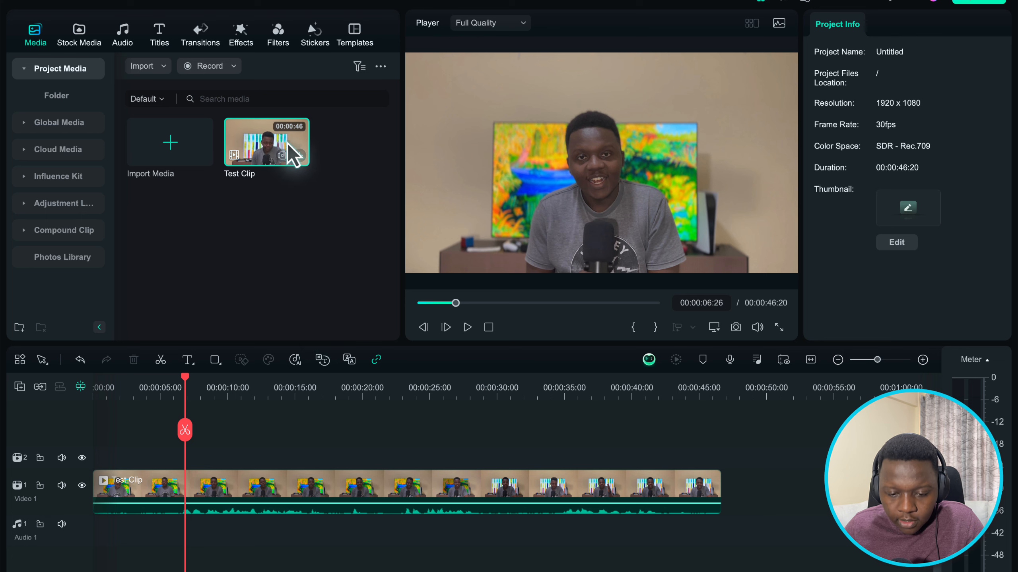
double_click(270, 142)
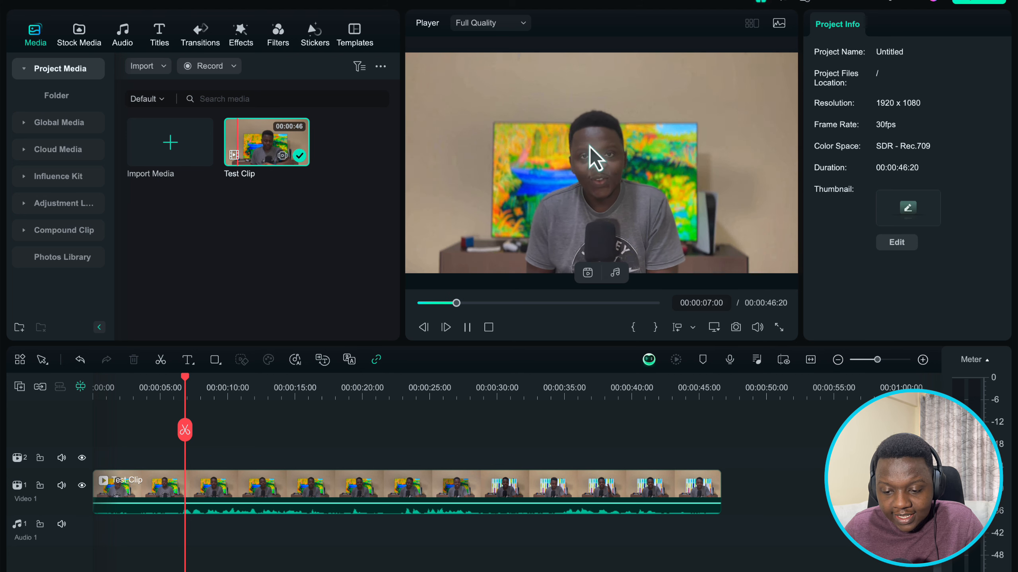
click(467, 328)
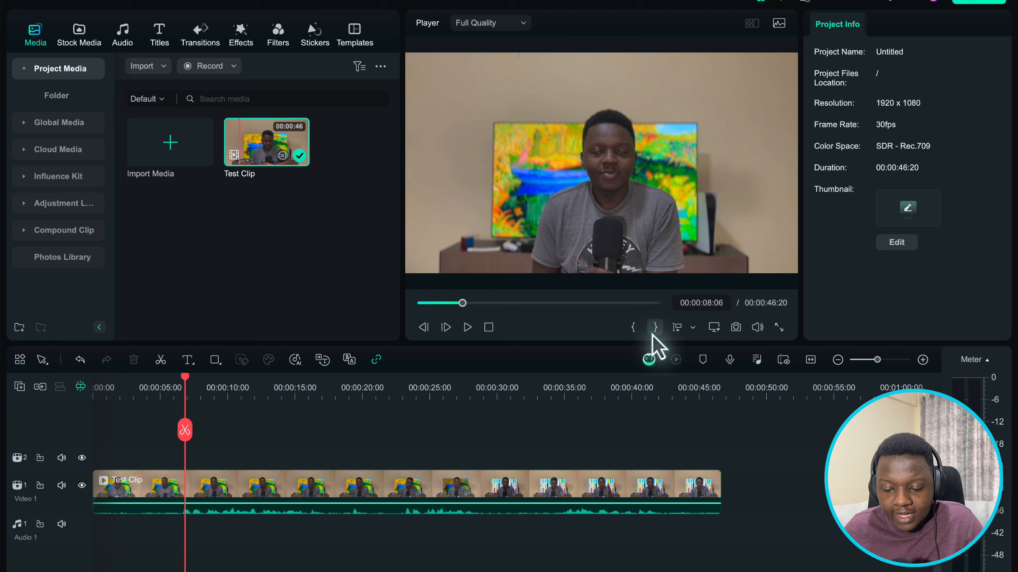
drag(462, 306, 446, 308)
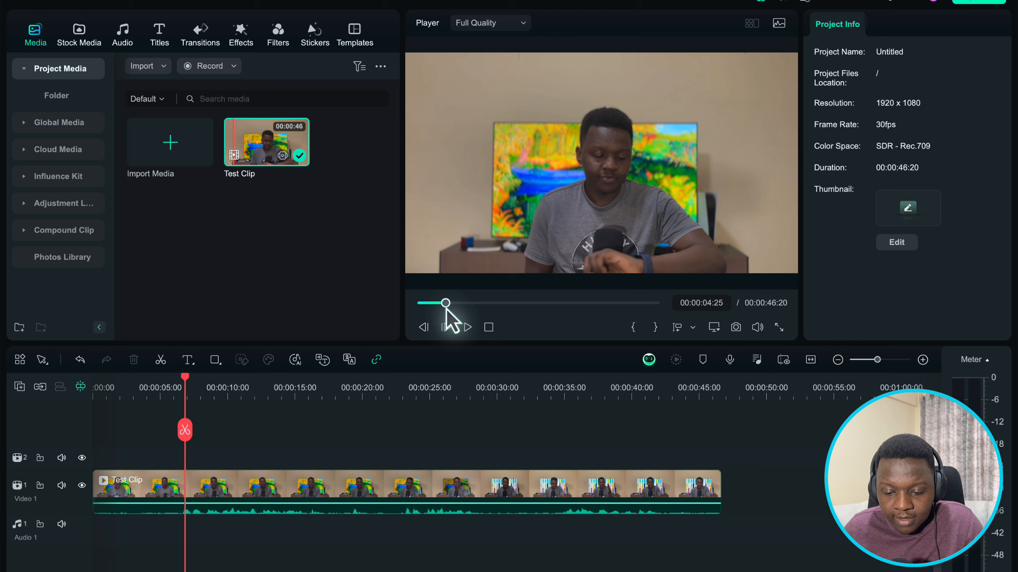
key(space)
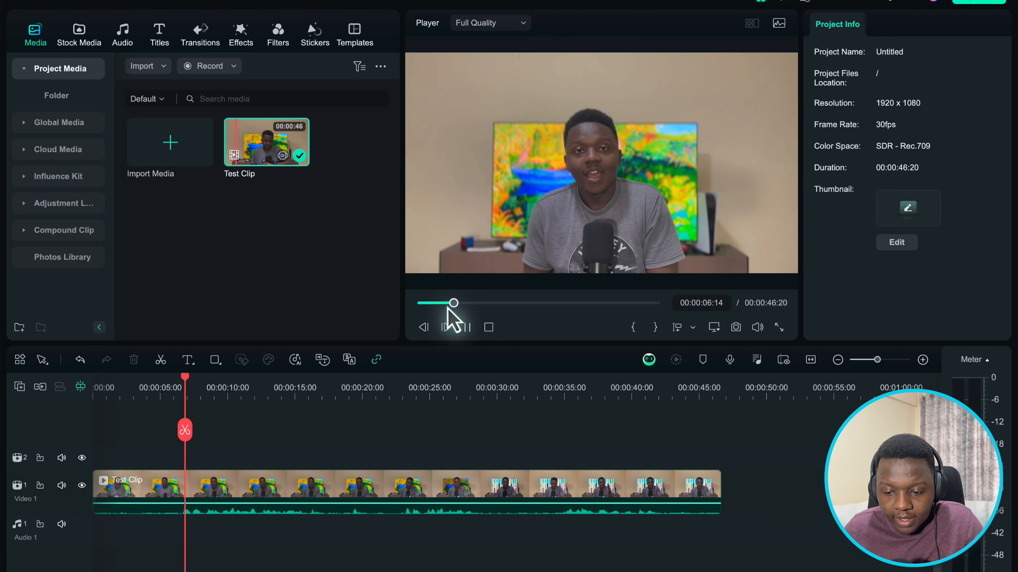
key(space)
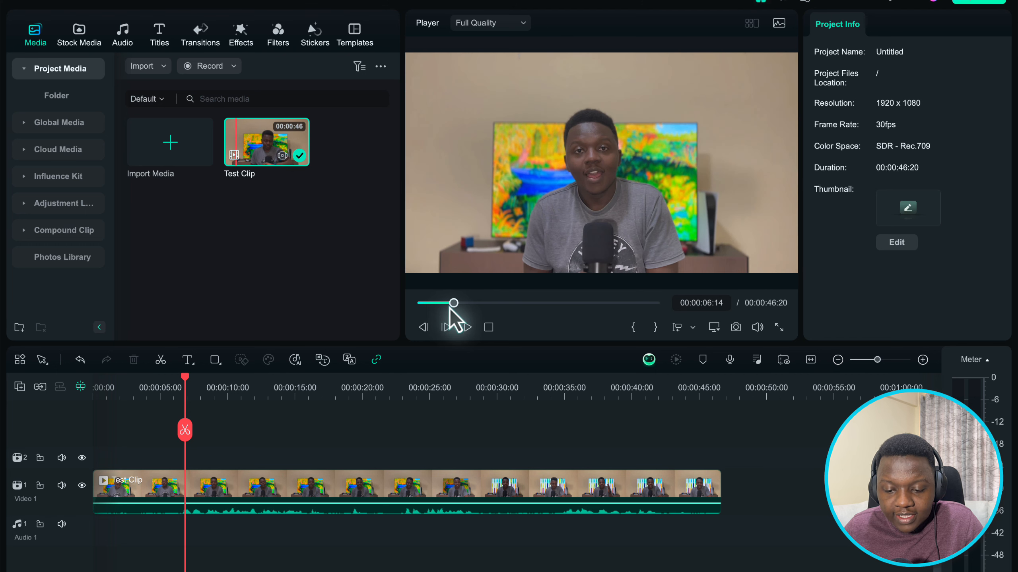
click(633, 334)
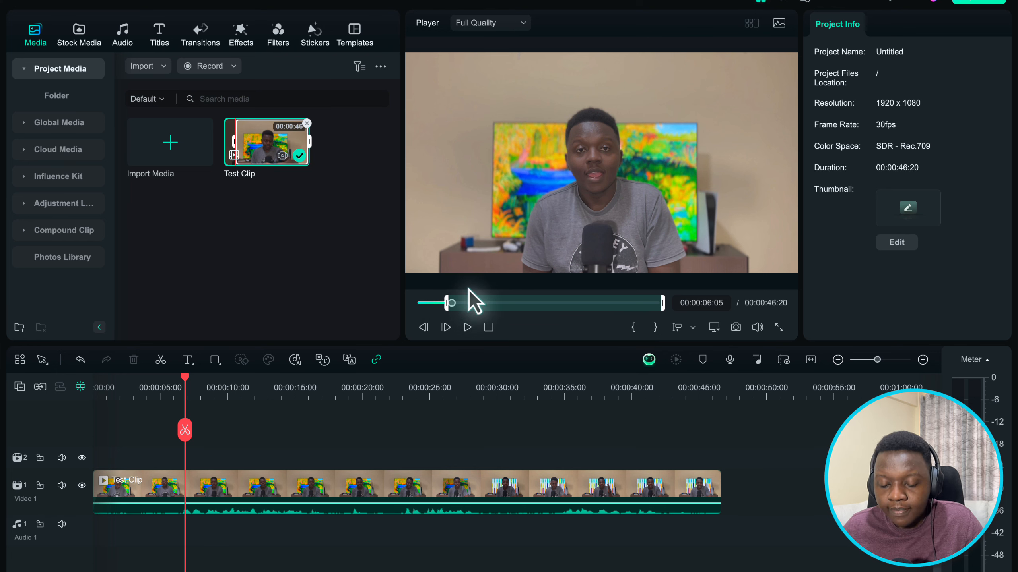
Step: Find the end of the speech in the source clip and mark an out point at 00:00:41:28
mouse_move(496, 228)
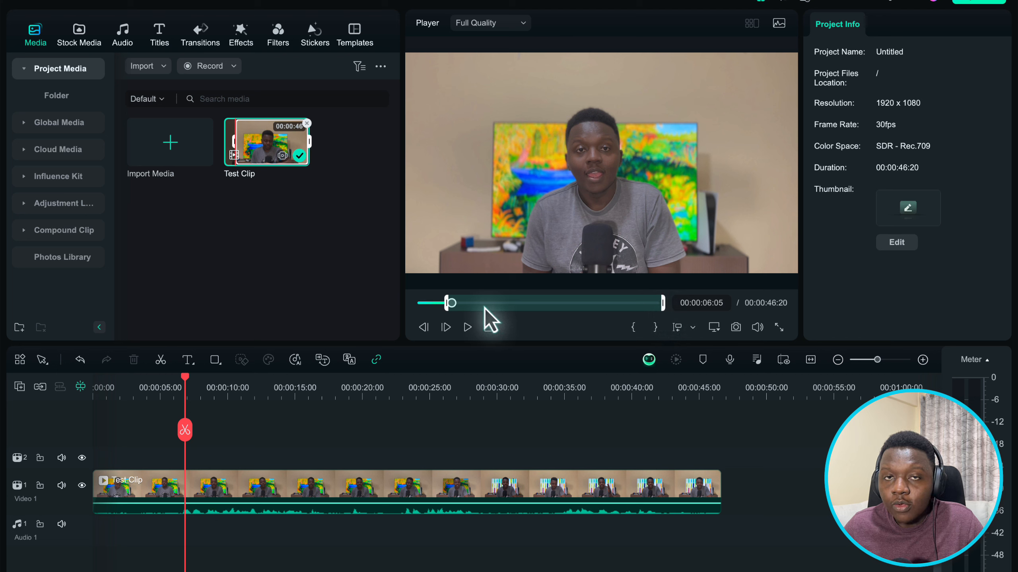
key(space)
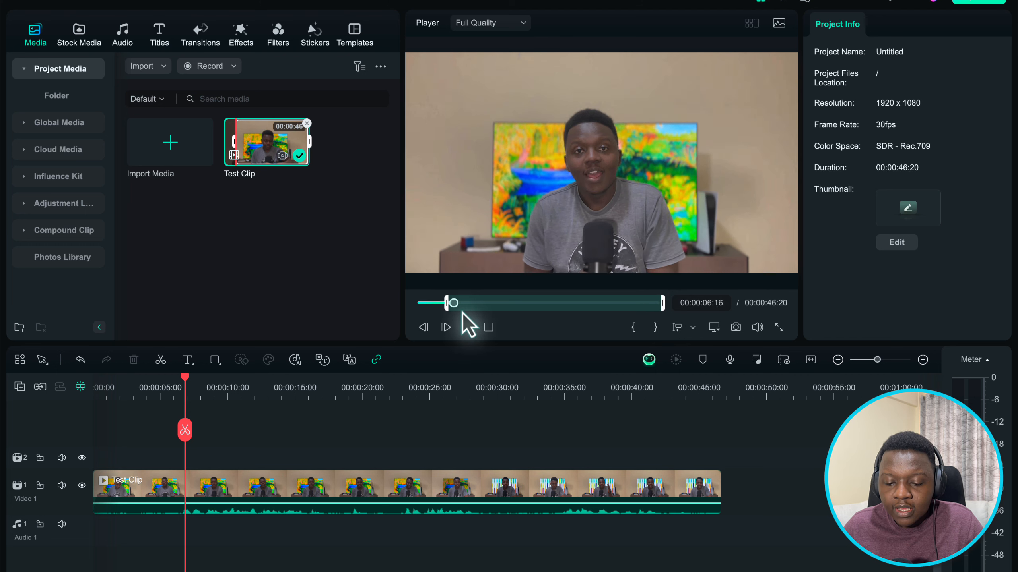
drag(456, 304, 628, 325)
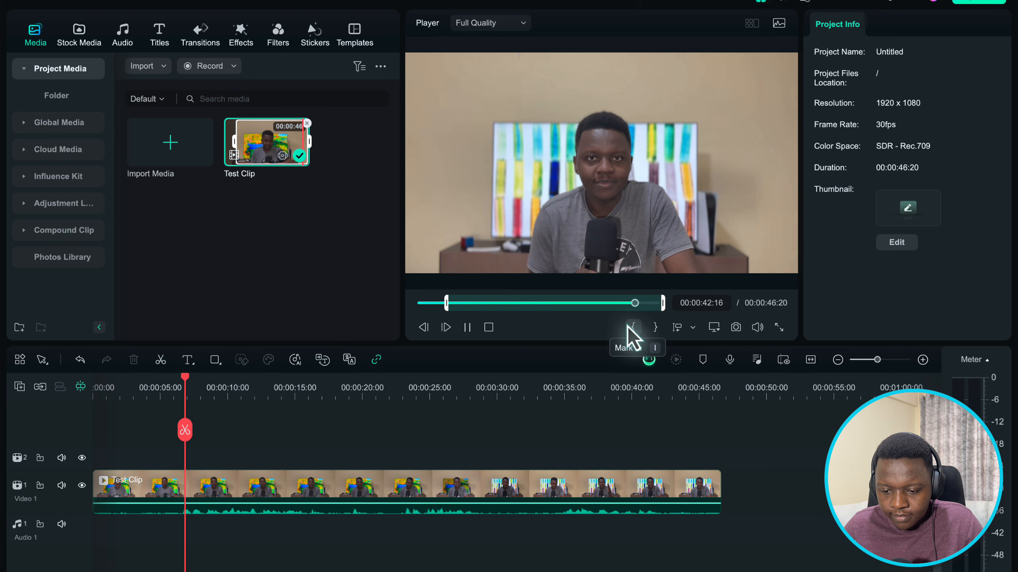
click(638, 303)
drag(637, 303, 627, 304)
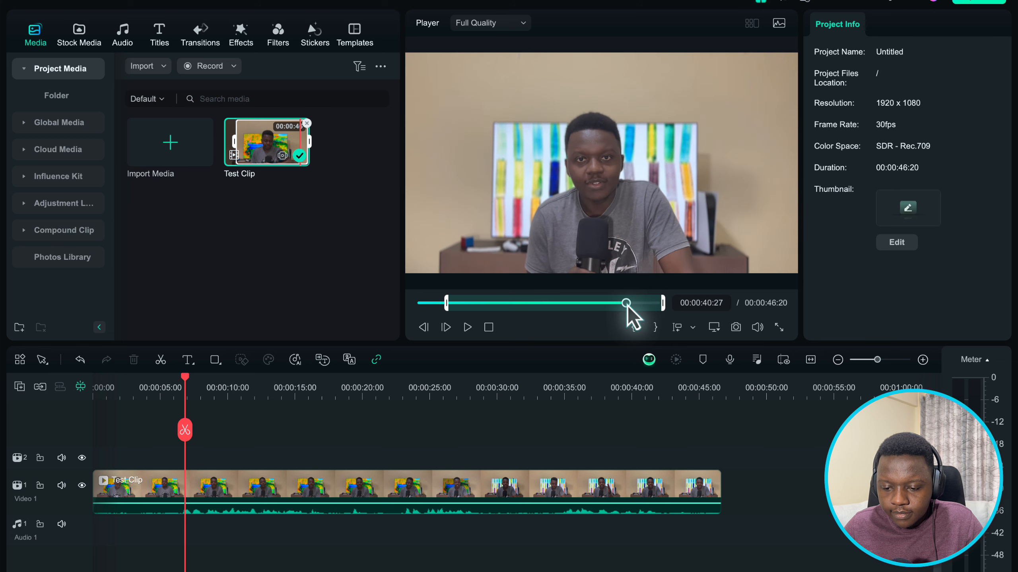
click(628, 307)
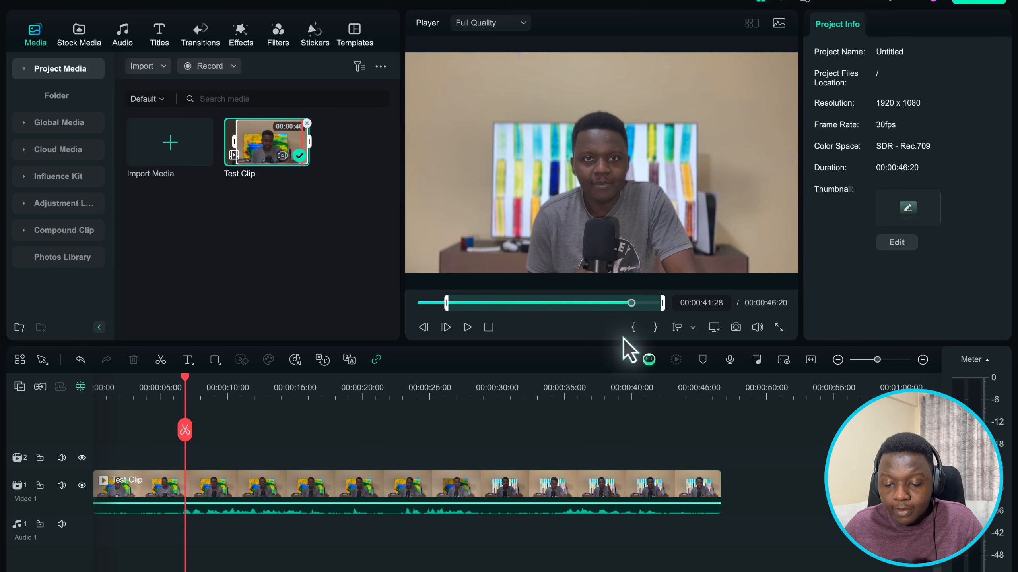
click(655, 333)
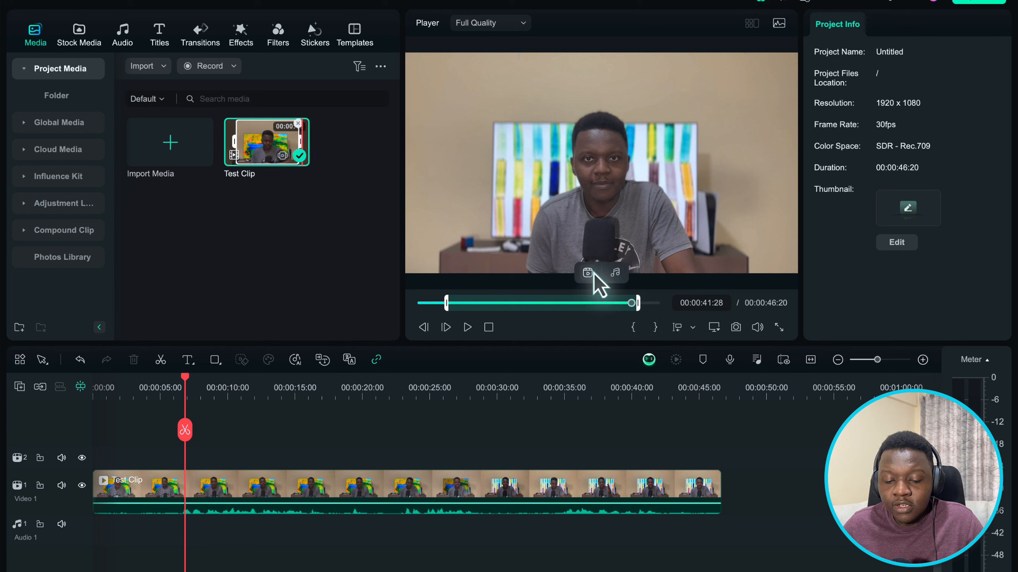
Step: Replace the full-length clip on the timeline with the marked portion of Test Clip, placed at the start of the Video 1 track
mouse_move(661, 277)
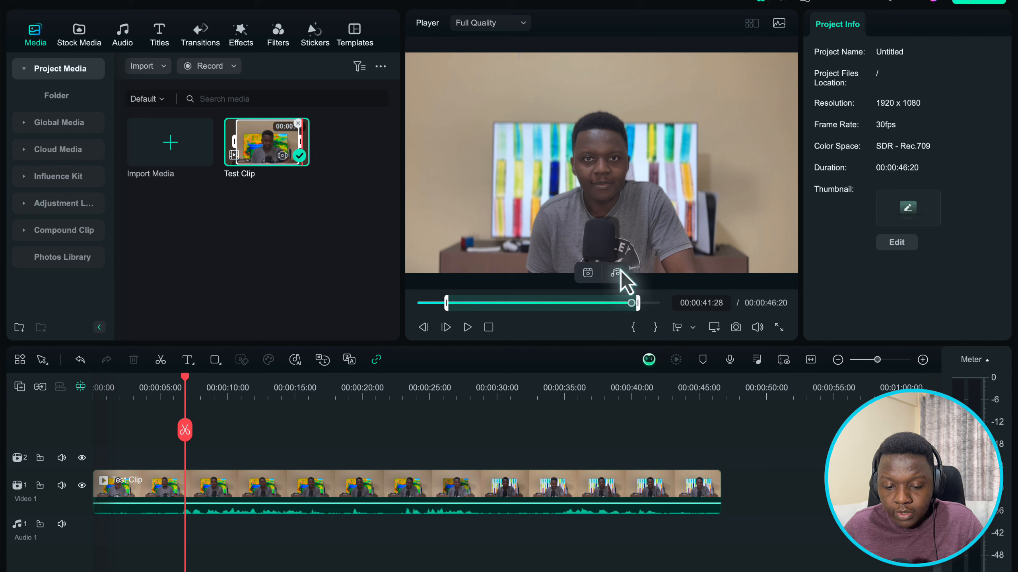
click(504, 498)
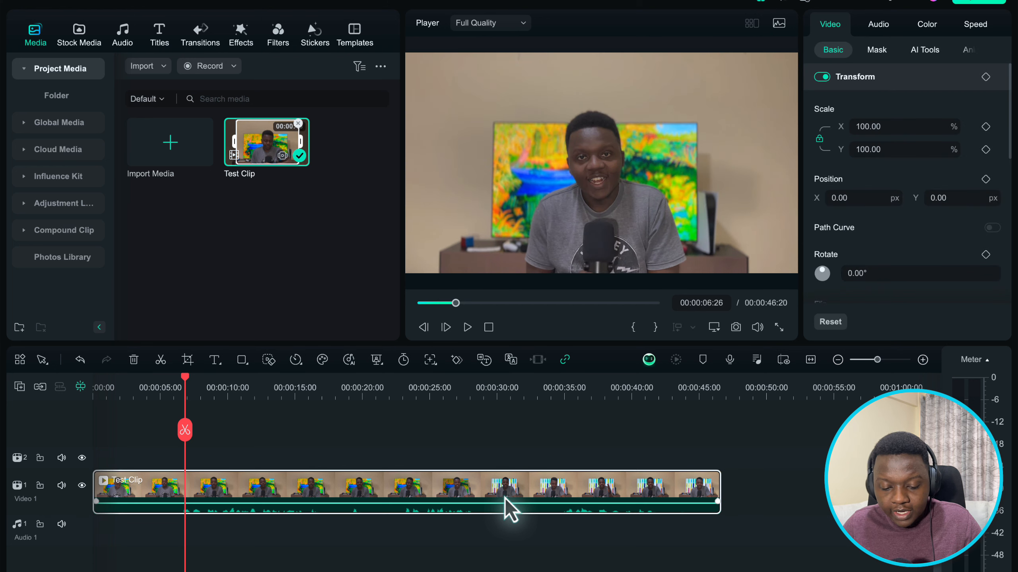
key(Delete)
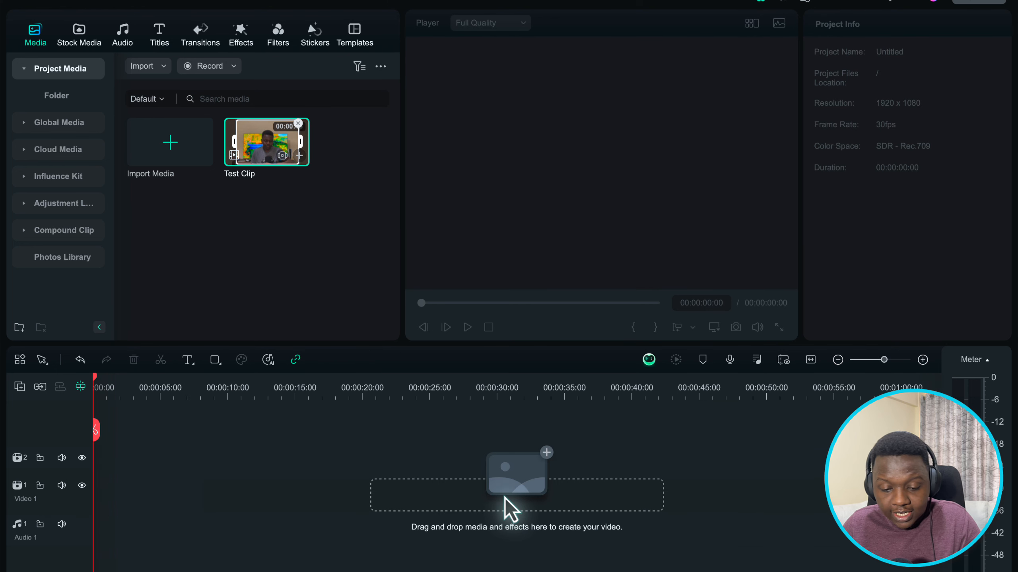
double_click(270, 151)
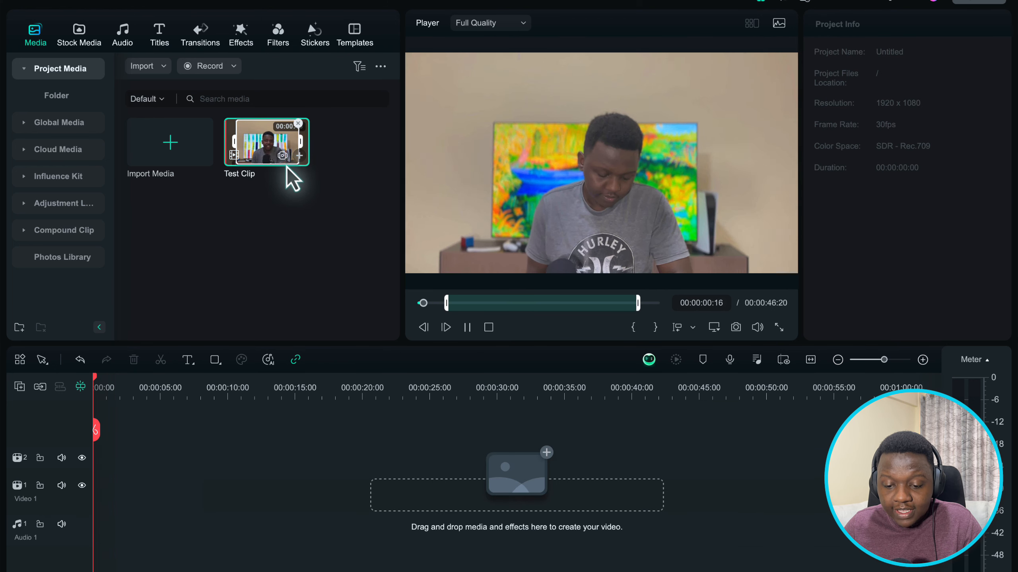
drag(272, 143, 98, 486)
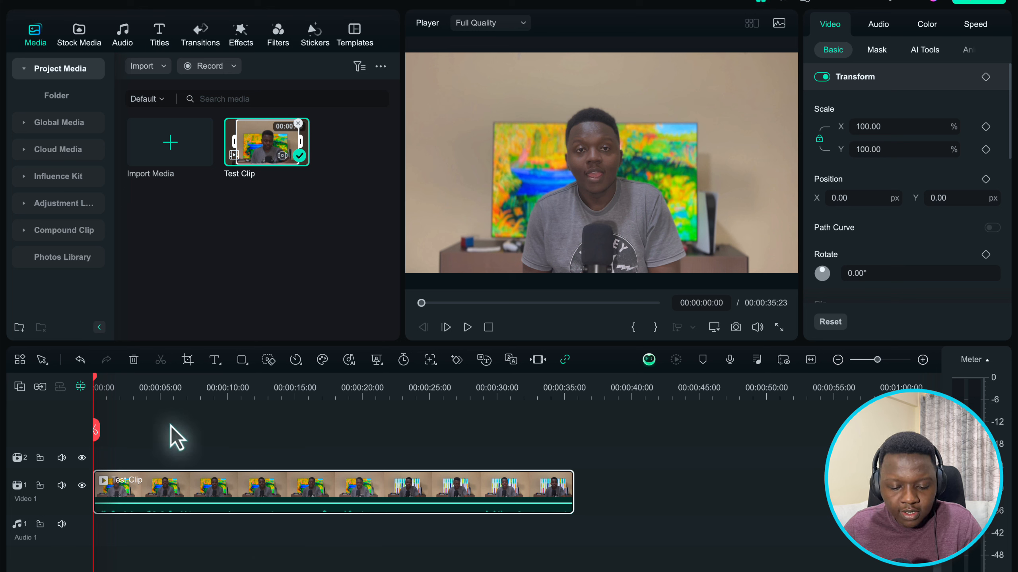
Step: Play back the beginning and the ending of the trimmed clip on the timeline, then return to its start
key(space)
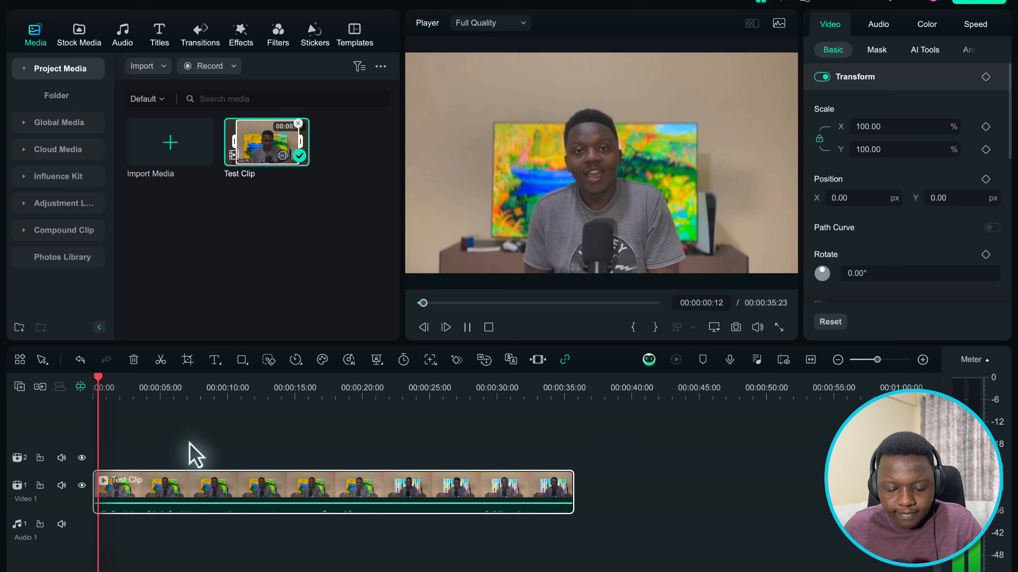
key(space)
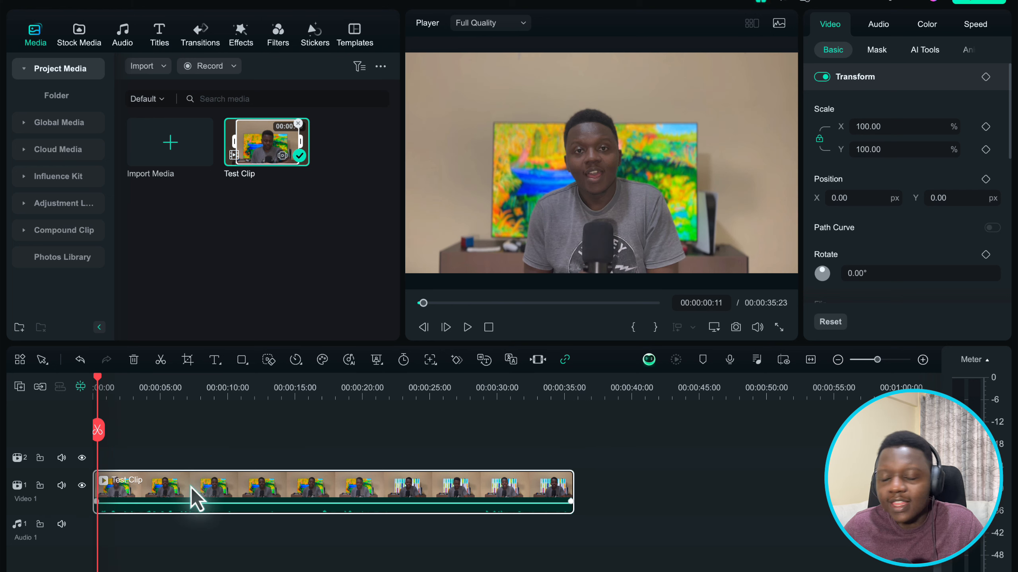
key(space)
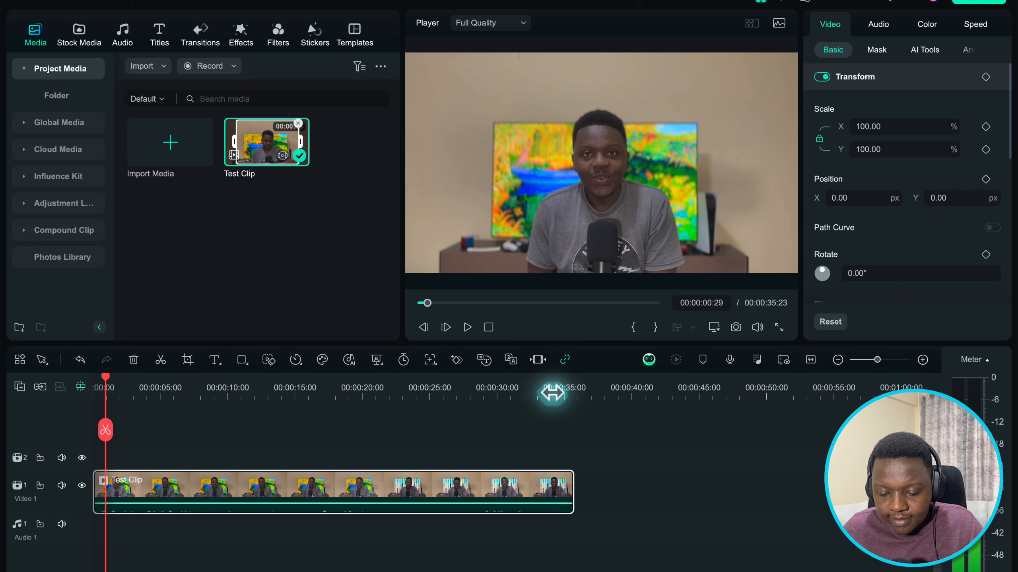
click(552, 391)
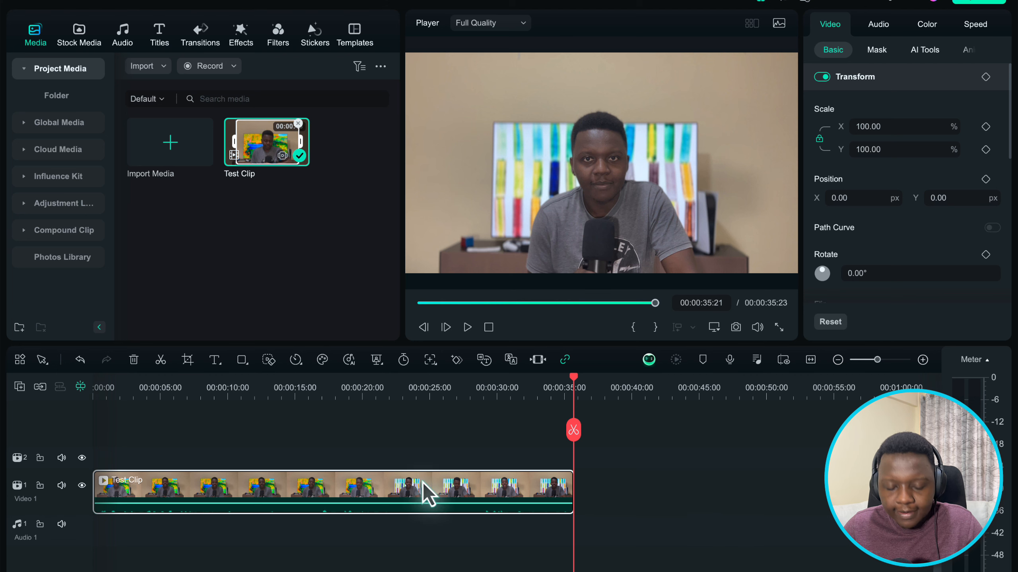
key(Home)
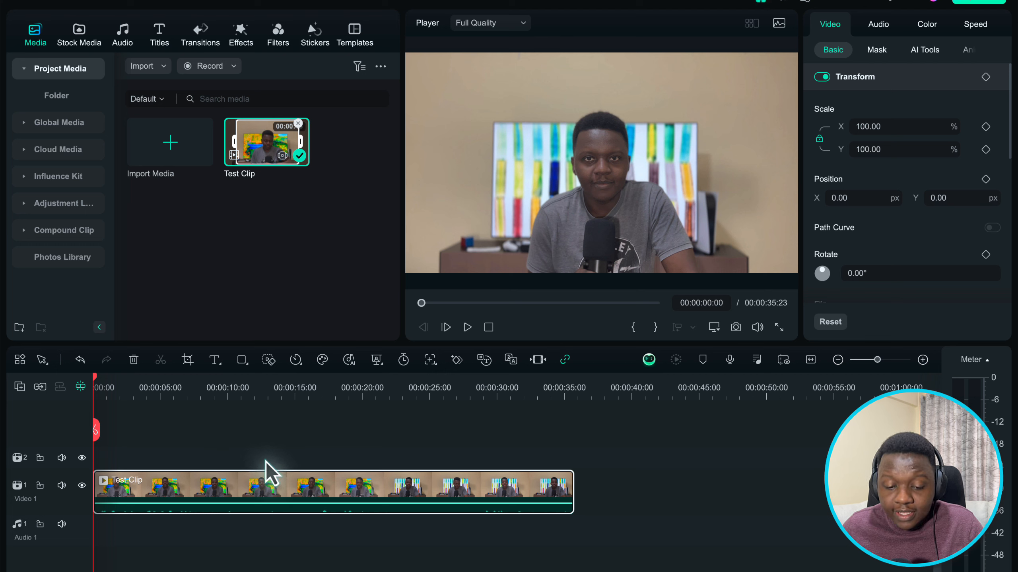
Step: Clear the in and out points of the source Test Clip and place the full clip directly after the trimmed one on Video 1
right_click(257, 150)
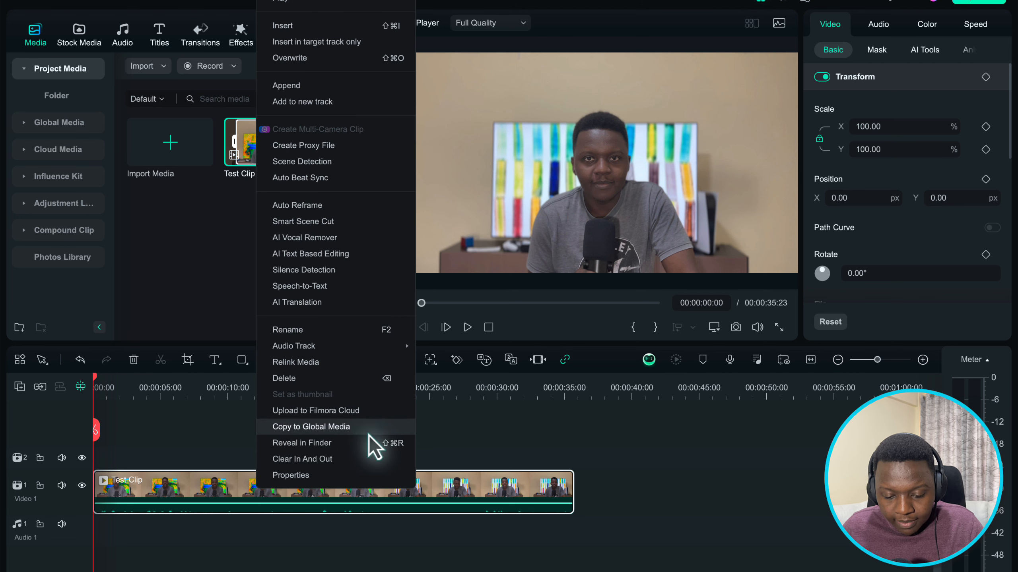
click(366, 458)
drag(258, 151, 577, 483)
click(580, 388)
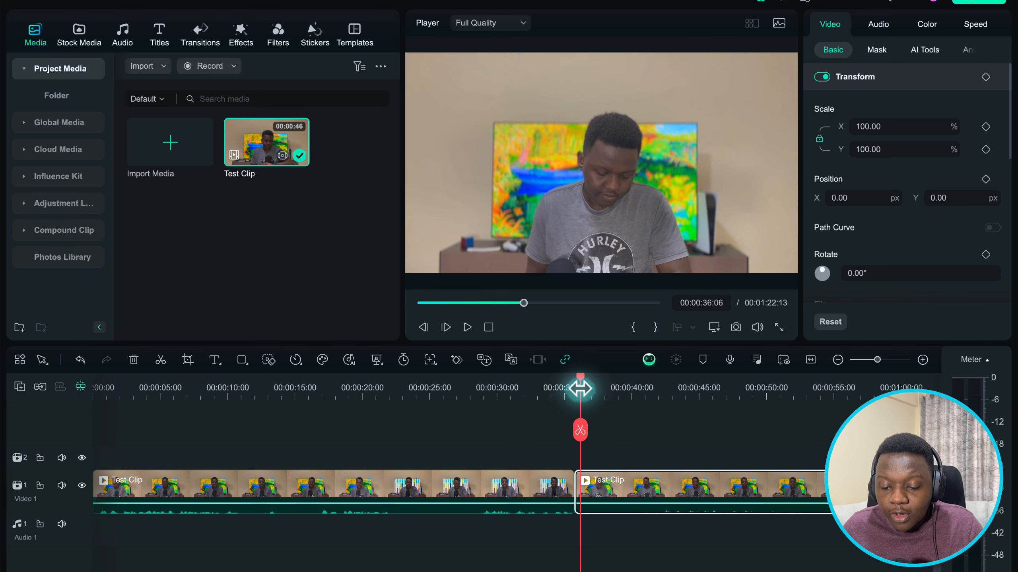
Step: Remove the shorter trimmed clip from Video 1, leaving only the full-length Test Clip at the timeline's start
drag(579, 388, 667, 404)
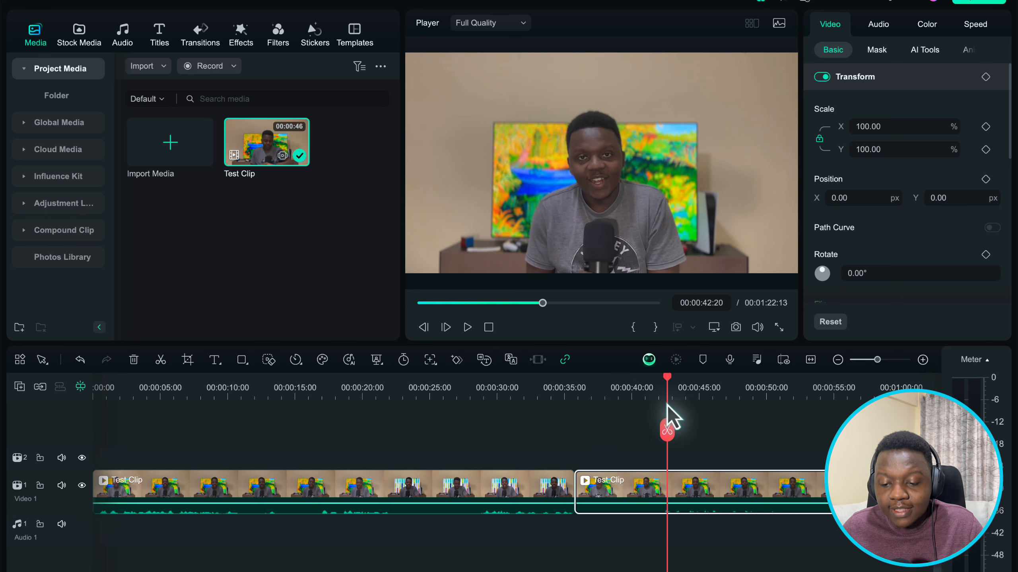
drag(506, 446, 661, 527)
click(518, 452)
click(403, 380)
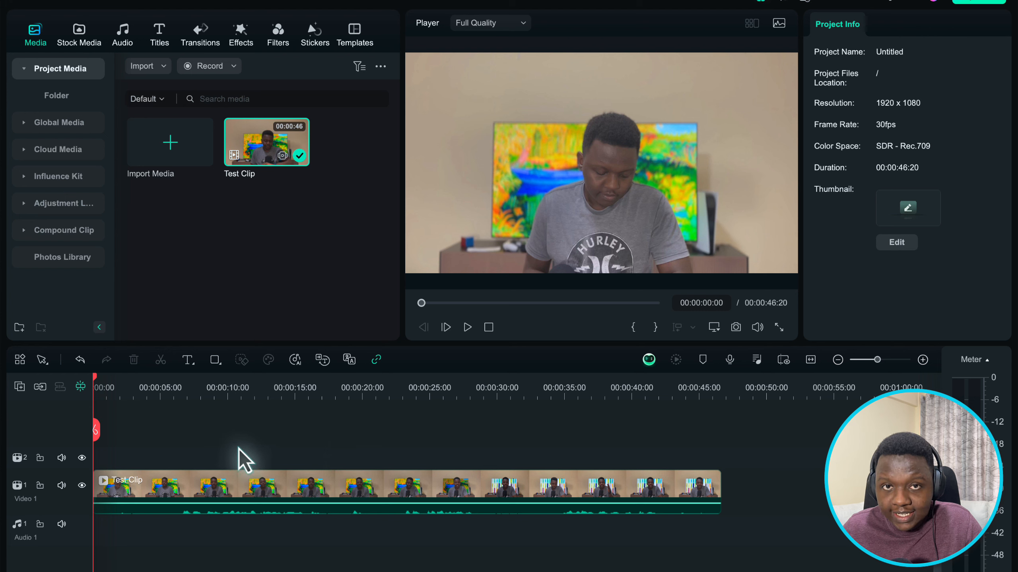
Step: Locate where the speech begins in the full-length Test Clip and split the clip at 00:00:06:20
click(159, 387)
drag(164, 391, 328, 421)
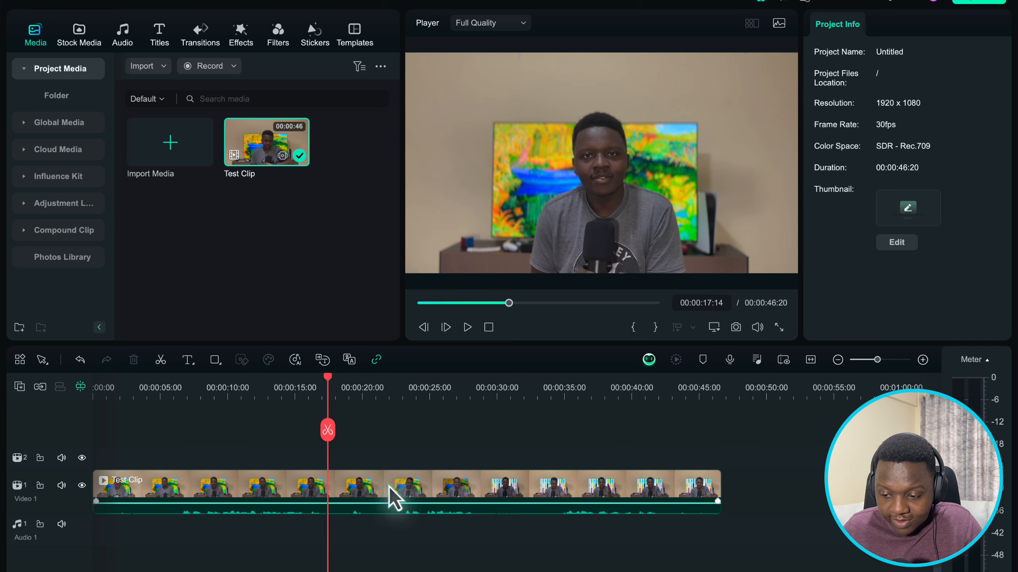
click(489, 497)
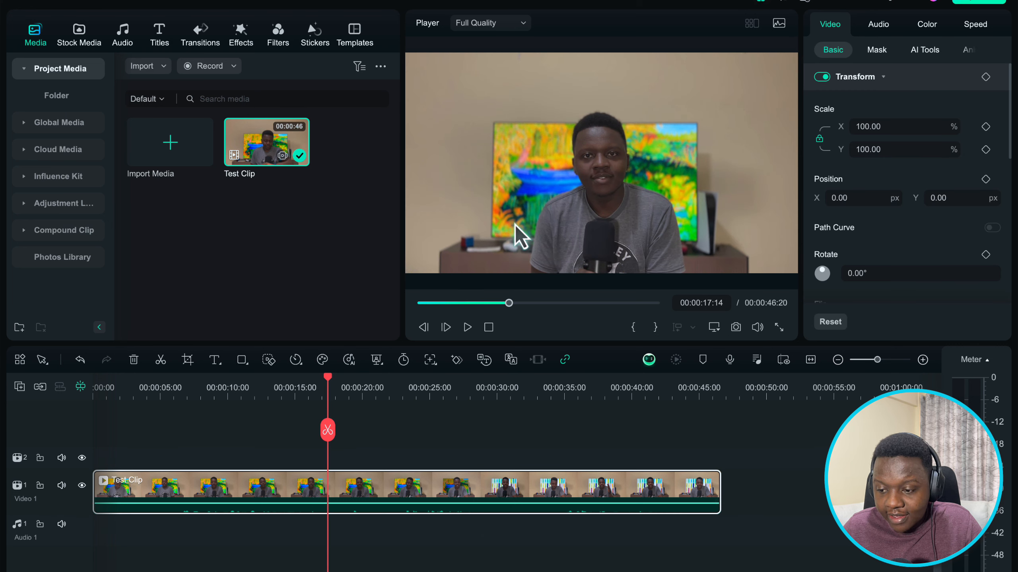
click(184, 389)
drag(184, 391, 183, 391)
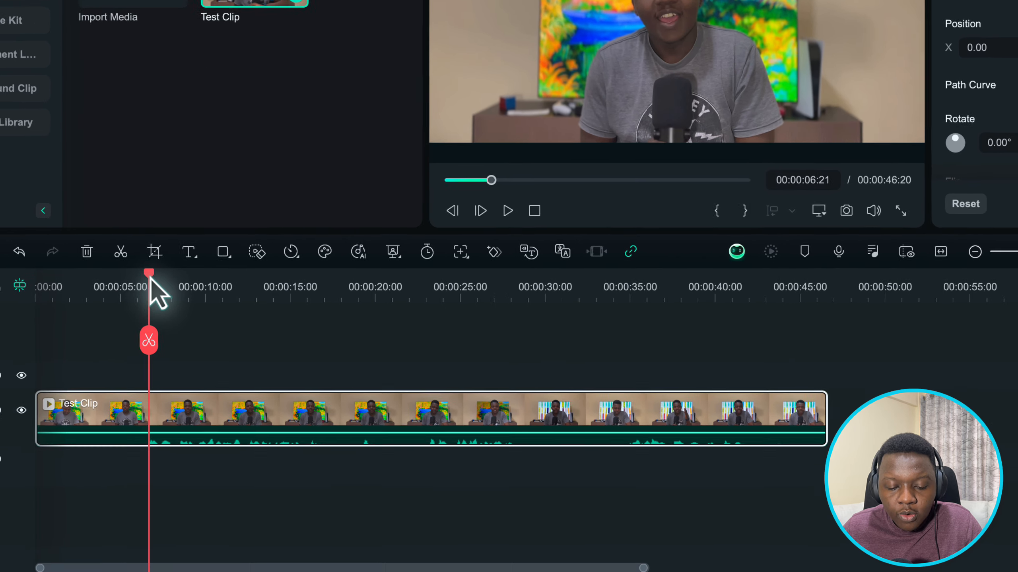
drag(151, 279, 145, 281)
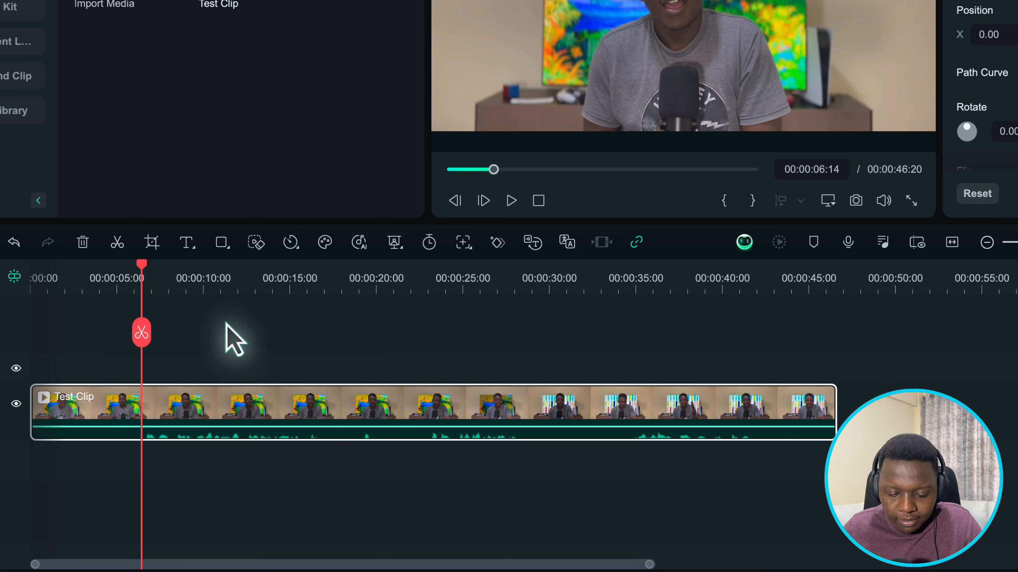
click(140, 270)
mouse_move(140, 270)
mouse_down()
mouse_move(130, 270)
mouse_move(145, 269)
mouse_up()
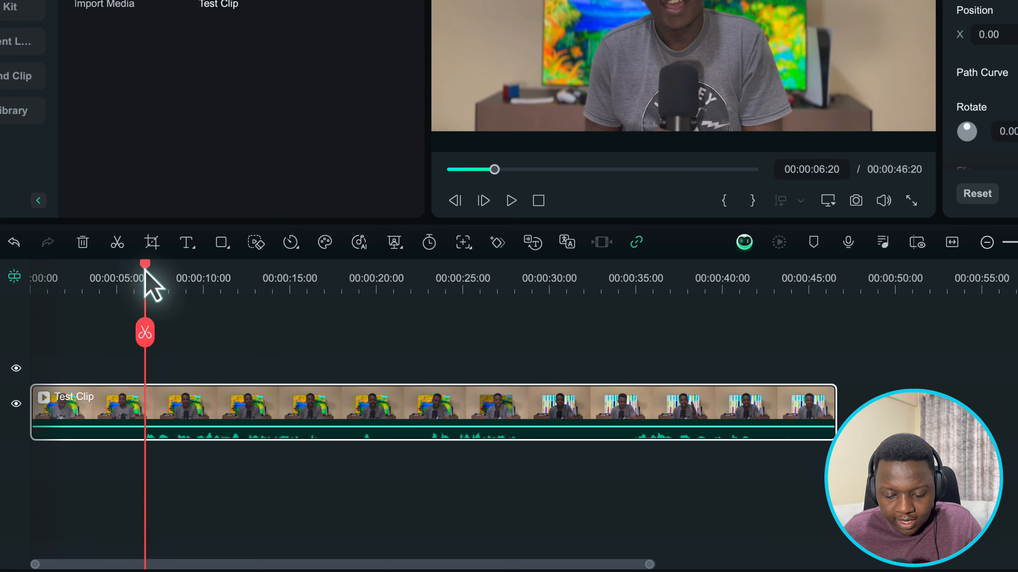
click(144, 332)
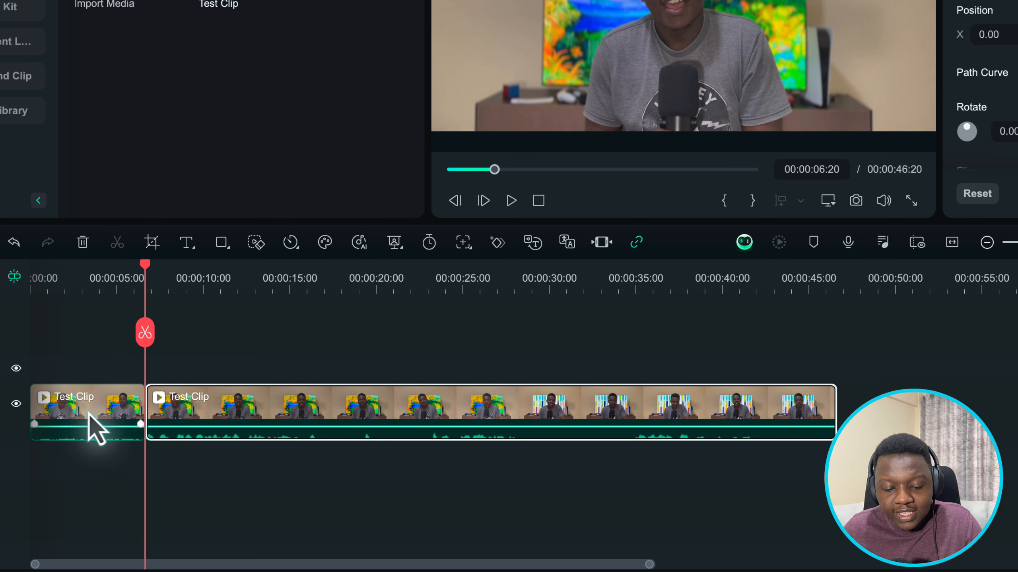
Step: Locate the end of the speech and split the Test Clip there at 00:00:42:06
click(96, 431)
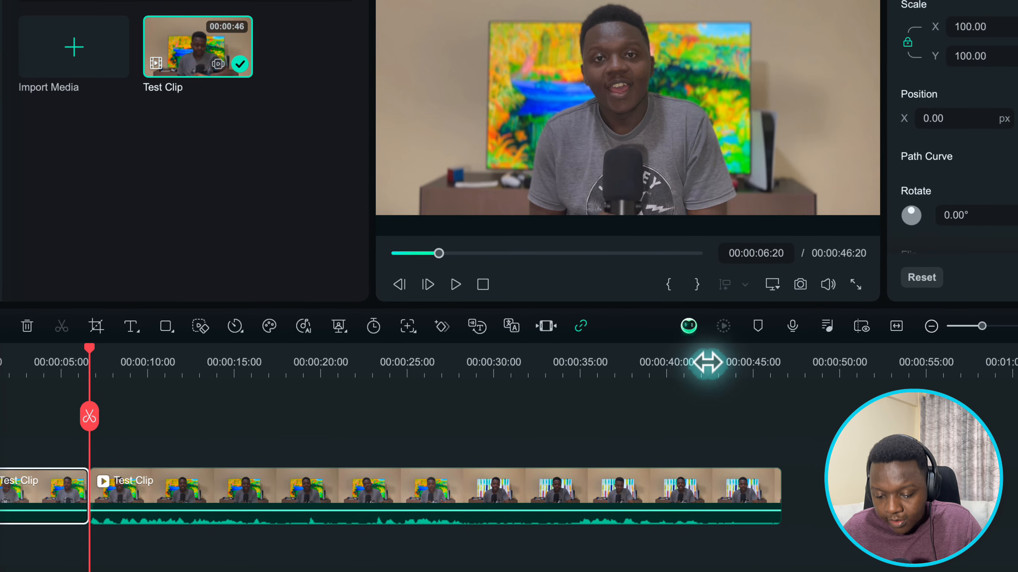
click(754, 284)
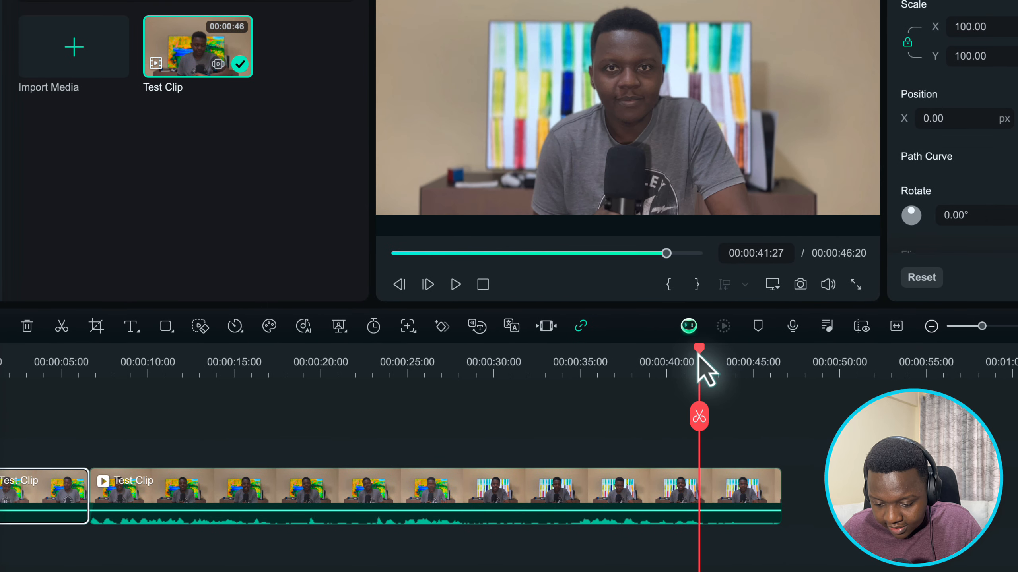
drag(698, 355, 688, 355)
key(space)
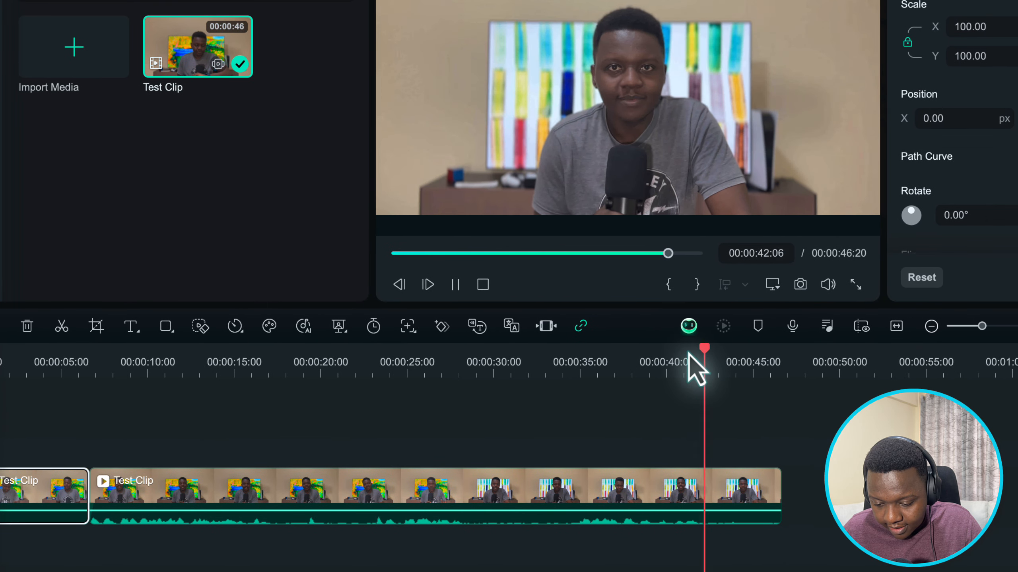
key(space)
mouse_move(707, 349)
drag(708, 349, 705, 361)
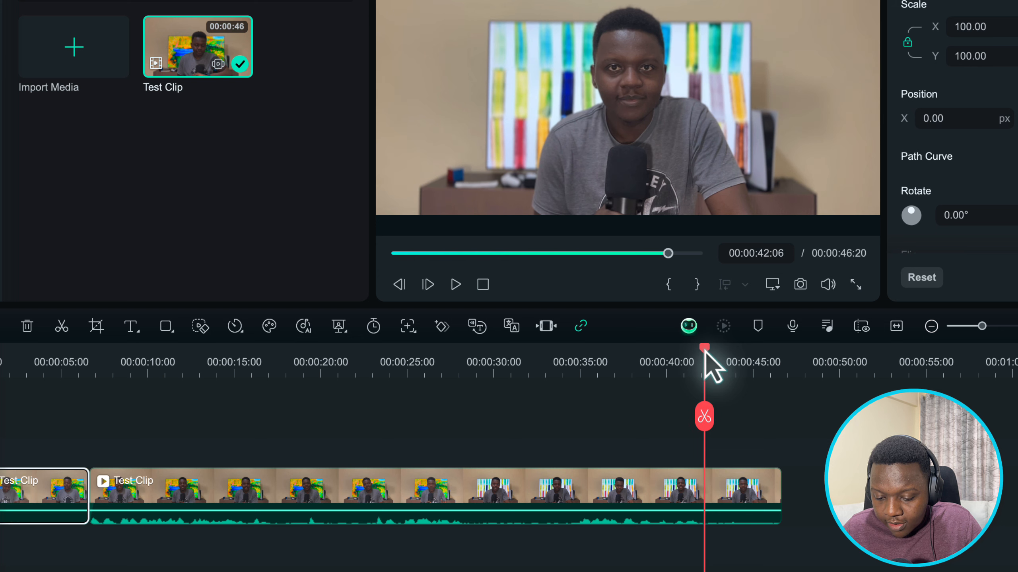
click(704, 417)
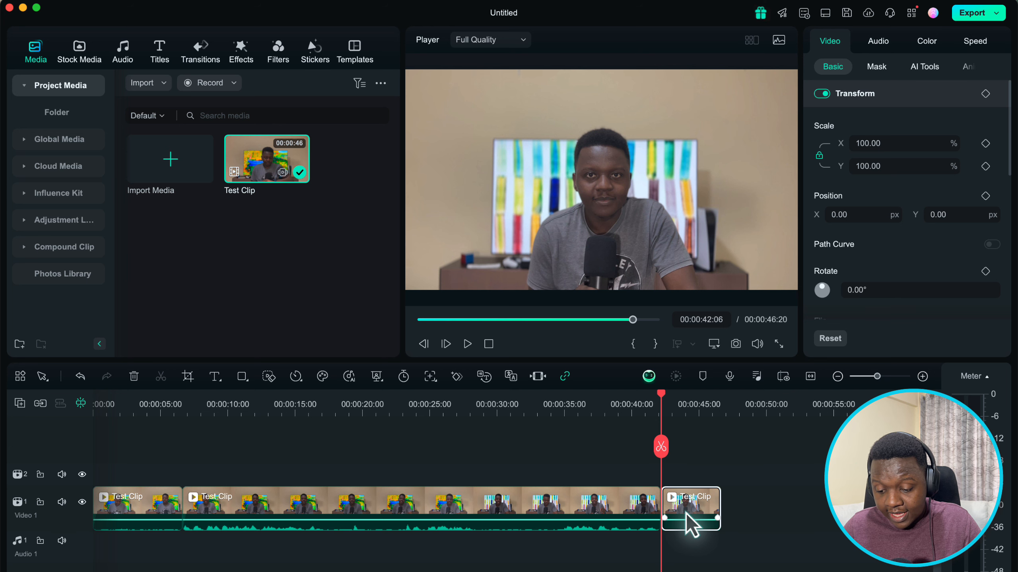
Step: Delete the segments after and before the speech, and play the beginning of the remaining clip
key(Delete)
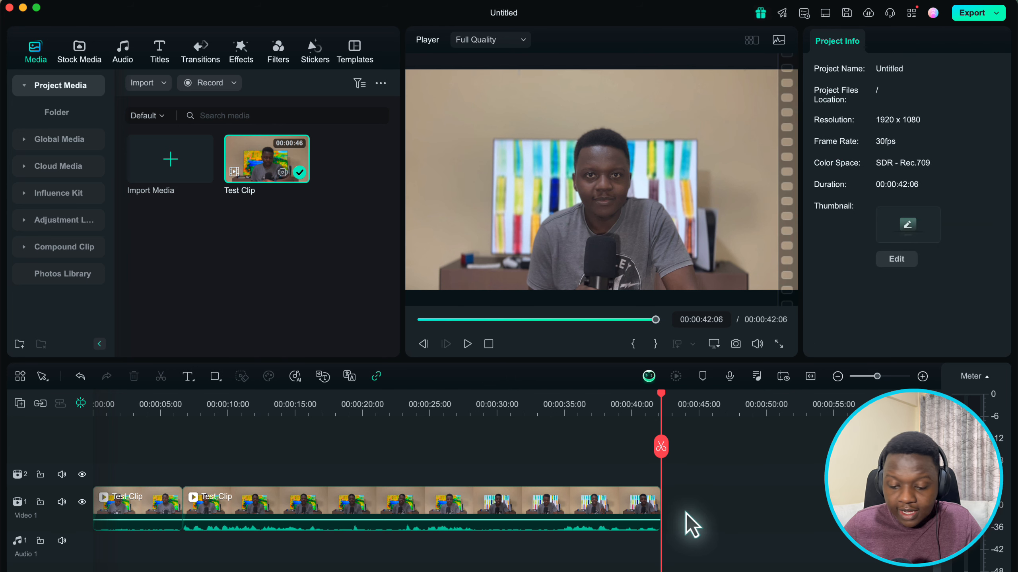
click(150, 510)
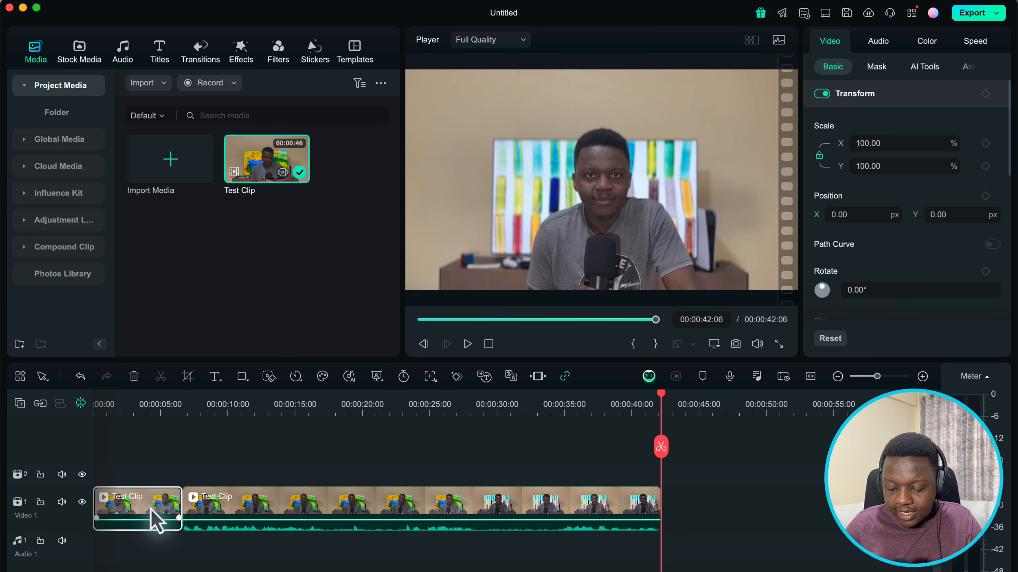
key(Delete)
drag(112, 397, 82, 395)
key(space)
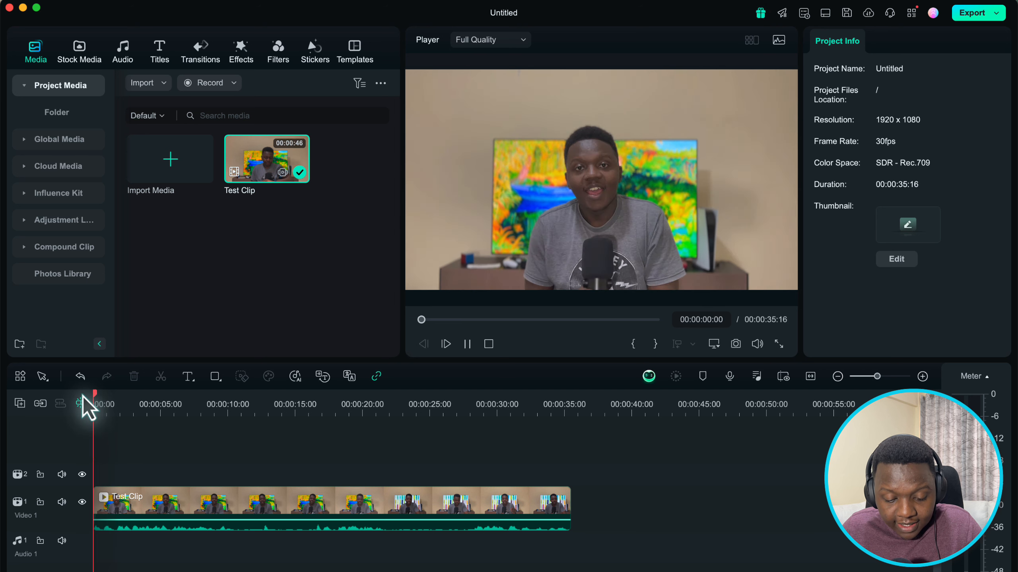
key(space)
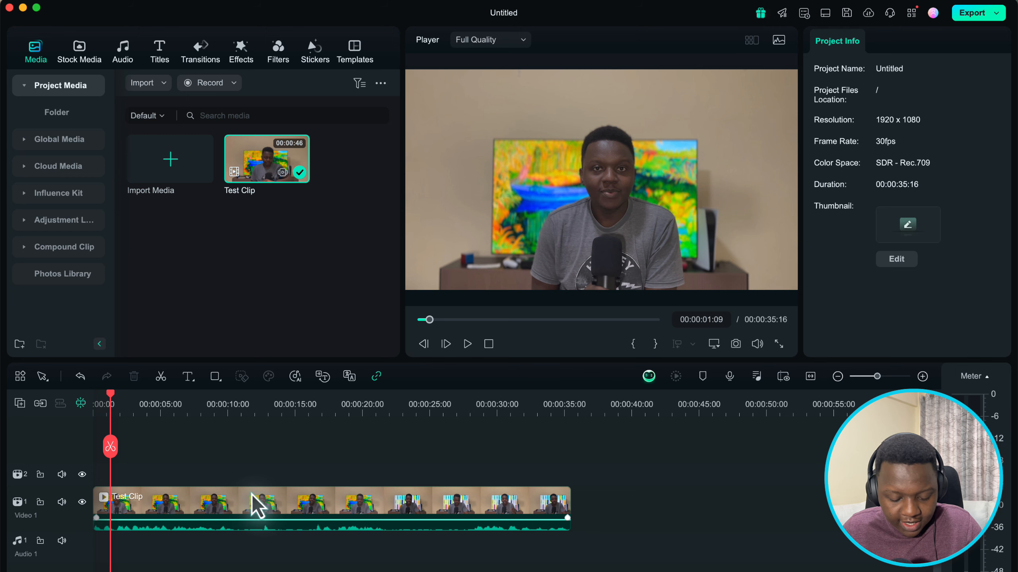
Step: Undo the segment deletions and the splits to restore the full-length Test Clip
key(super+z)
key(super+z)
key(super+z)
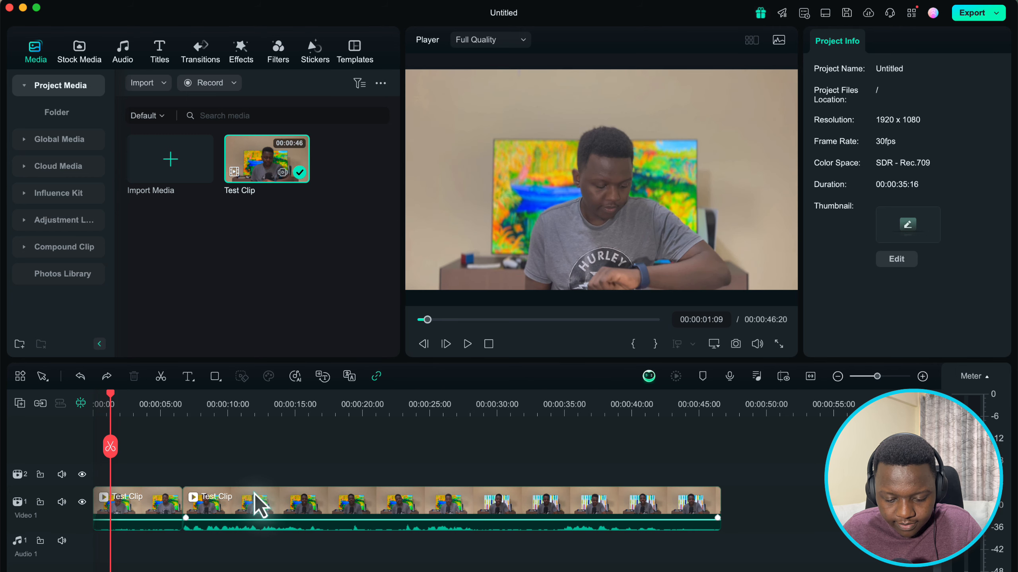
Step: Split the Test Clip at the start and end of the speech, 00:00:06:12 and 00:00:42:06, using Quick Split Mode
click(175, 402)
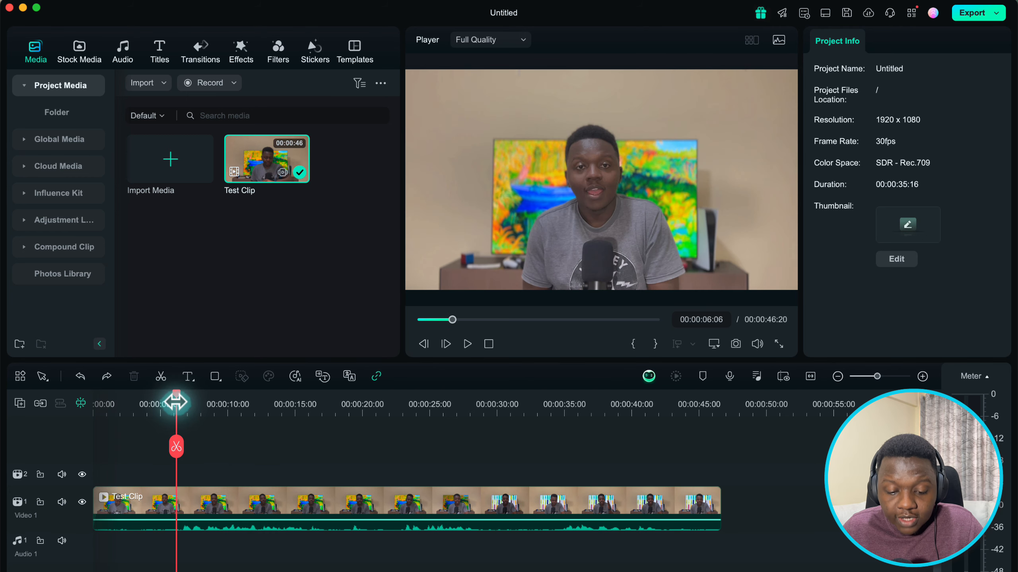
drag(175, 402, 181, 396)
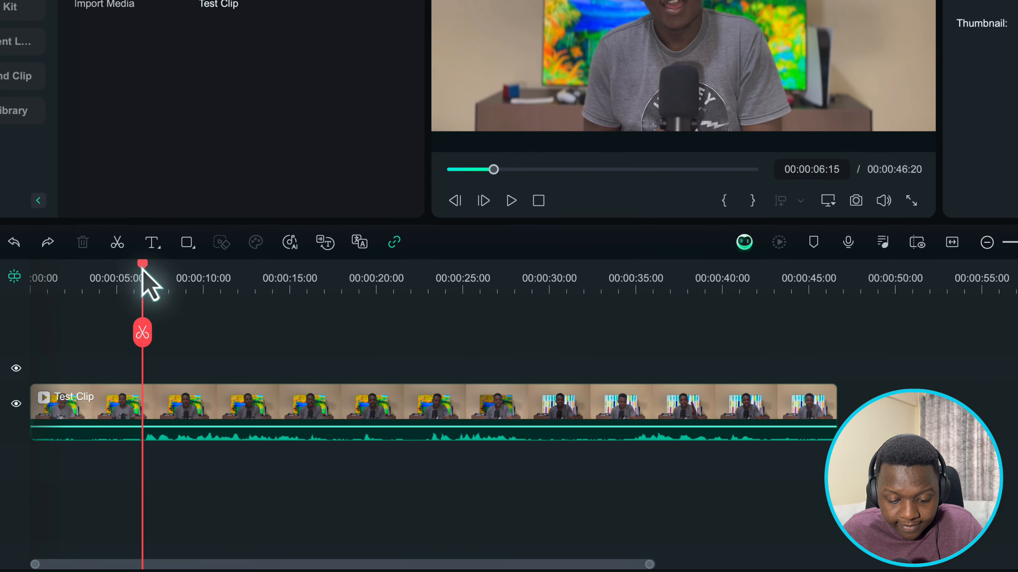
key(c)
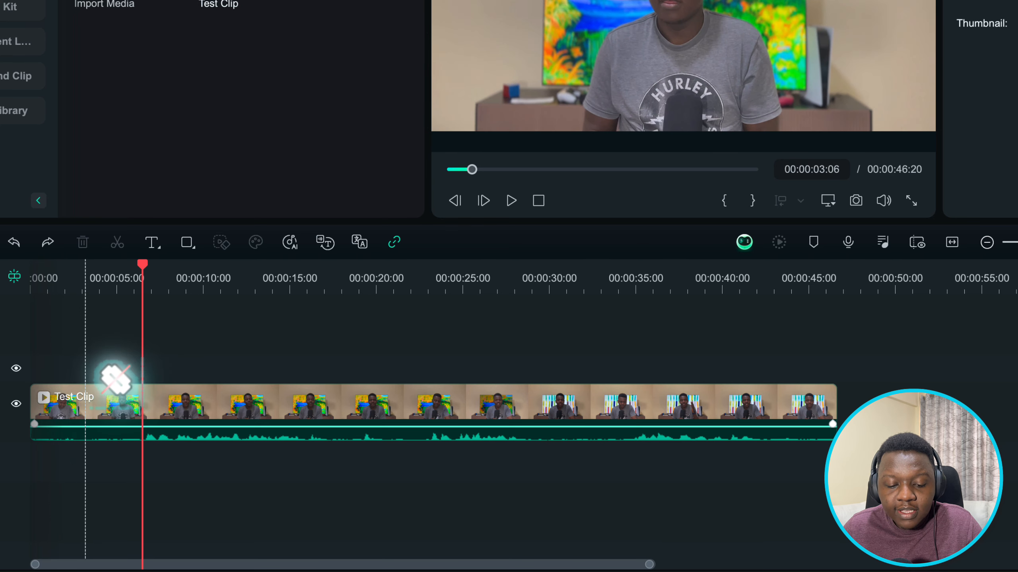
click(173, 369)
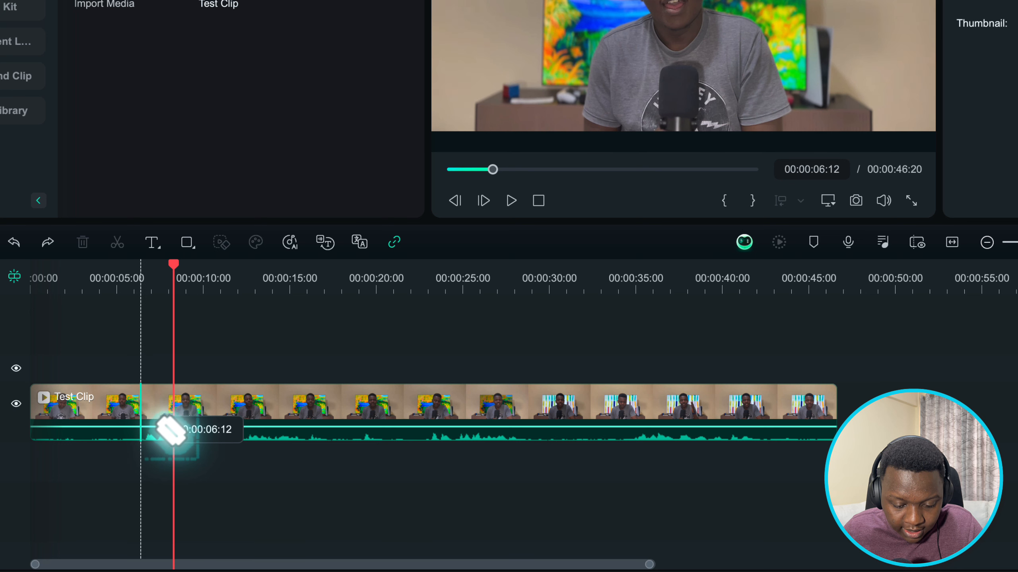
click(140, 427)
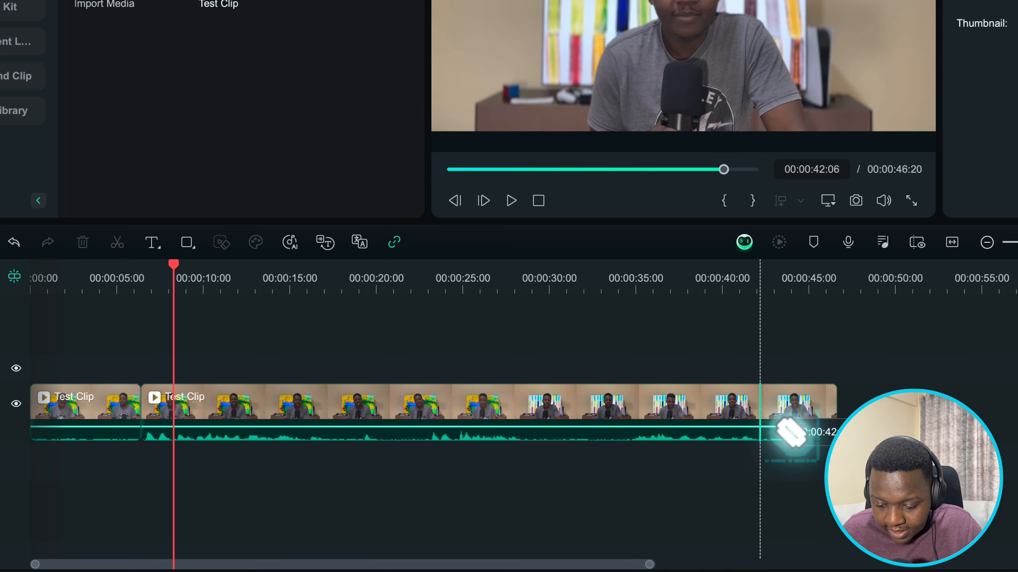
click(759, 431)
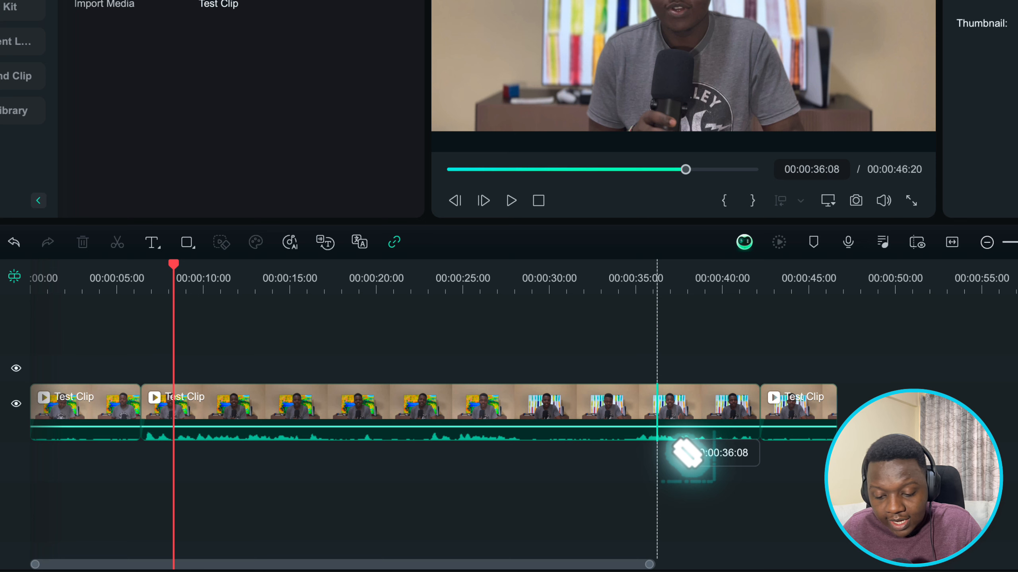
Step: Switch from Quick Split Mode back to Select and delete the short segments before and after the speech
key(v)
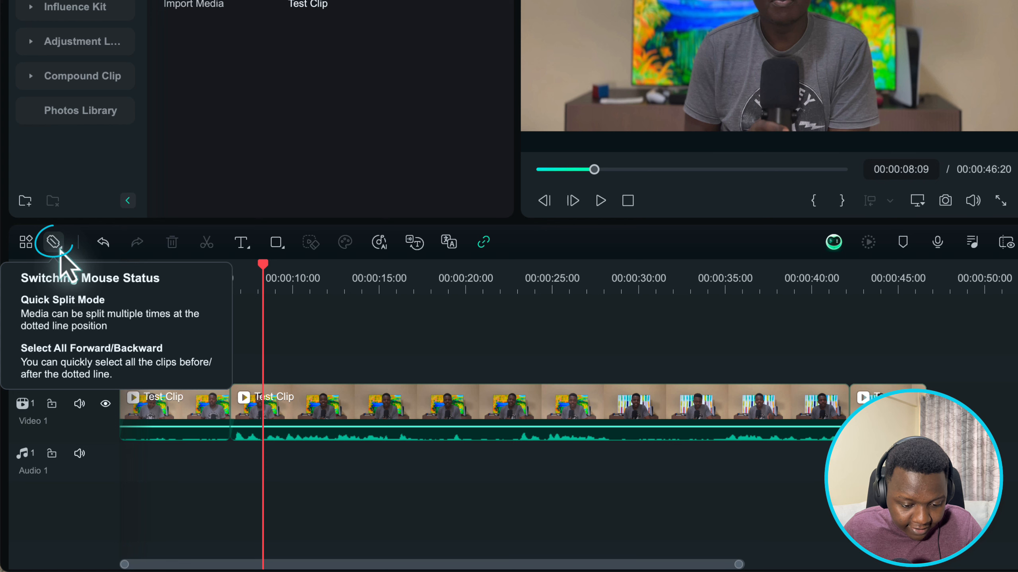
click(54, 243)
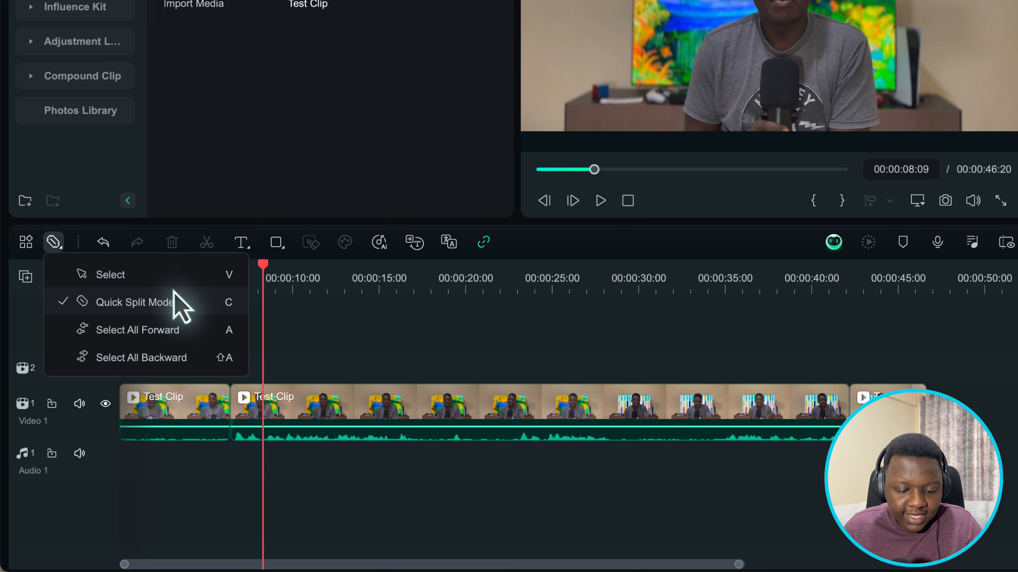
click(156, 276)
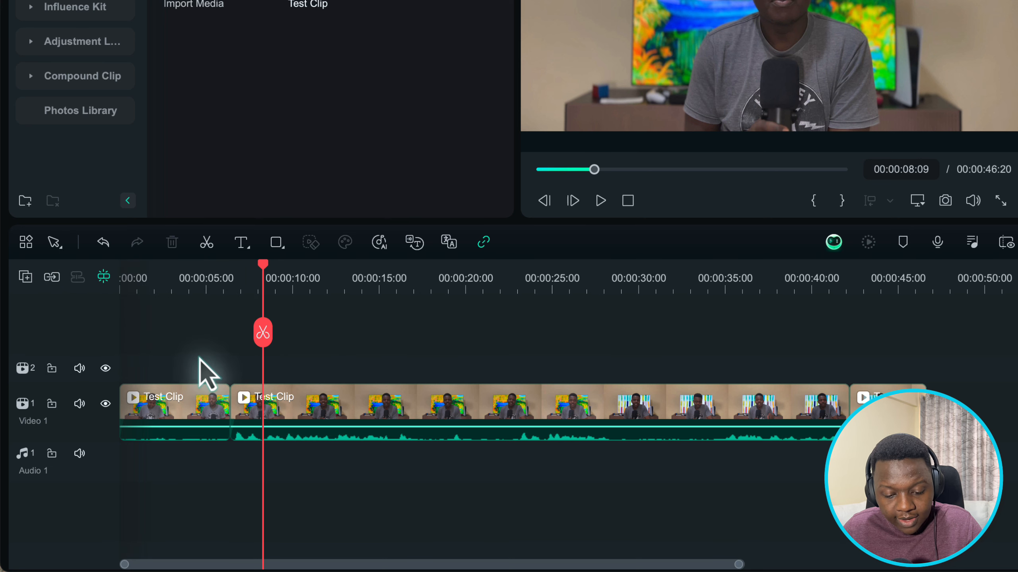
click(172, 421)
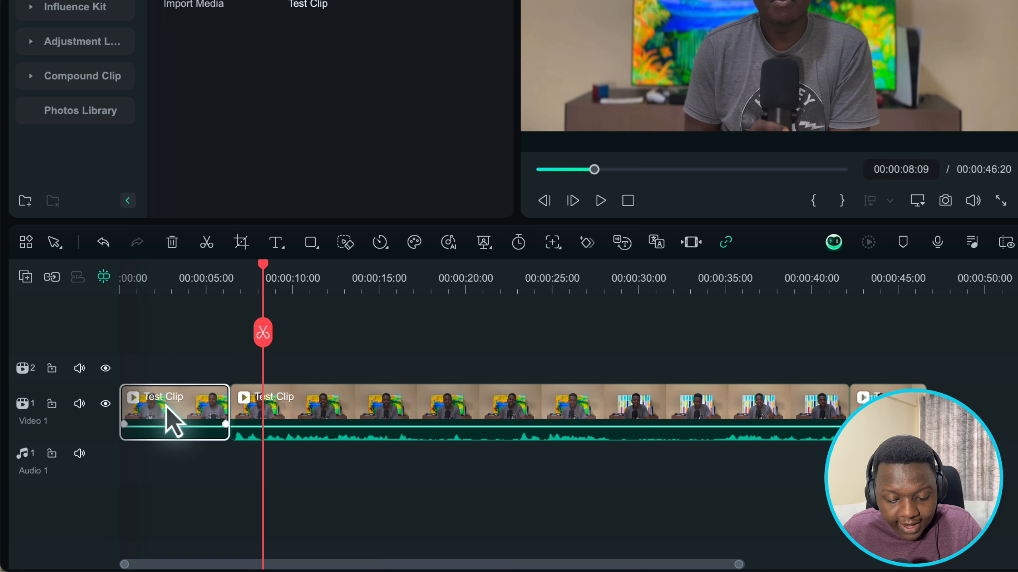
key(Delete)
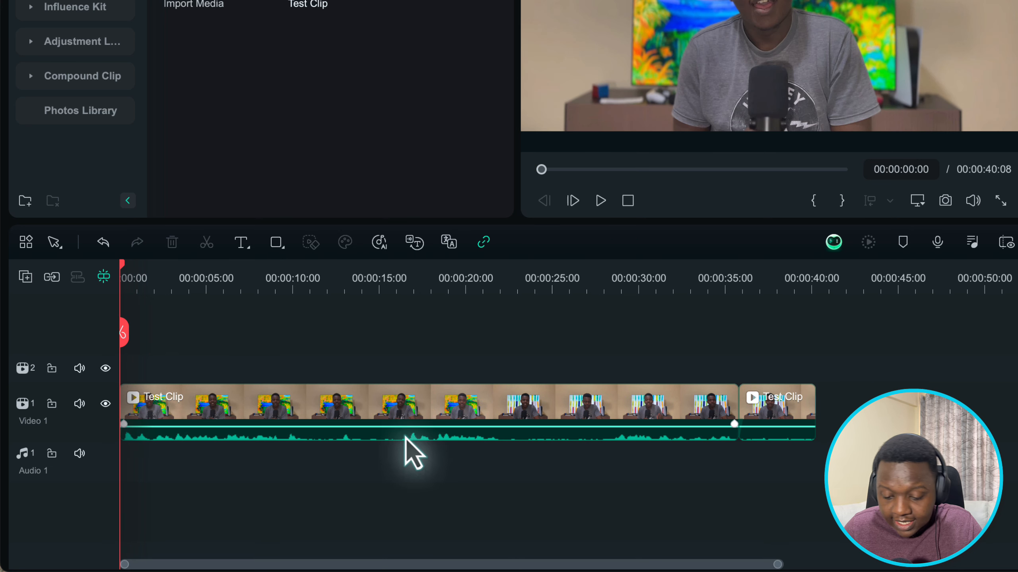
click(785, 415)
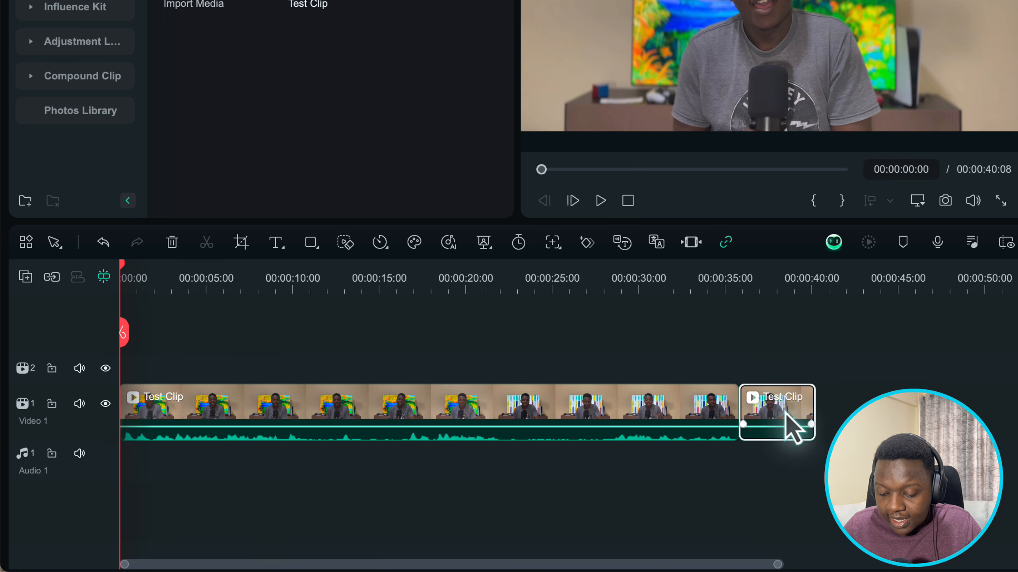
key(Delete)
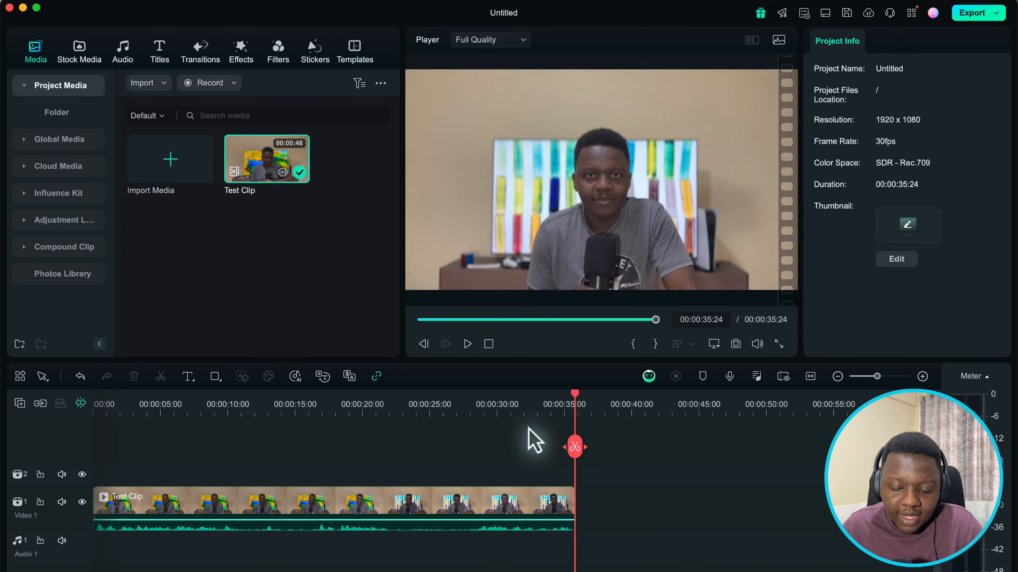
Step: Find the gap in speech around the middle of the trimmed clip and split the clip at 00:00:22:05
drag(425, 406, 375, 407)
key(Left)
key(Left)
key(Left)
key(Left)
key(Left)
key(Left)
key(Left)
key(Left)
key(Left)
key(Left)
key(Left)
key(Left)
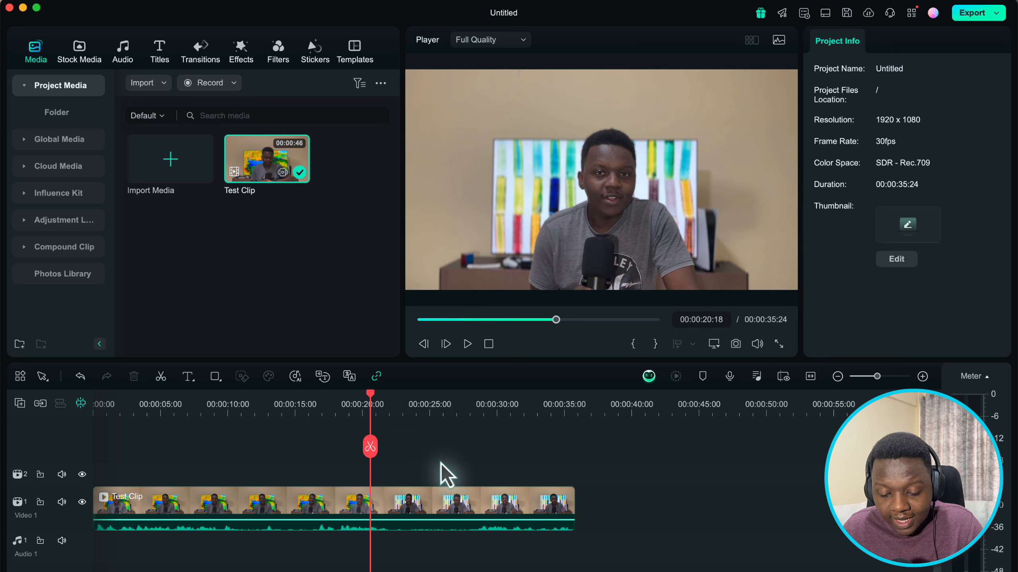
key(space)
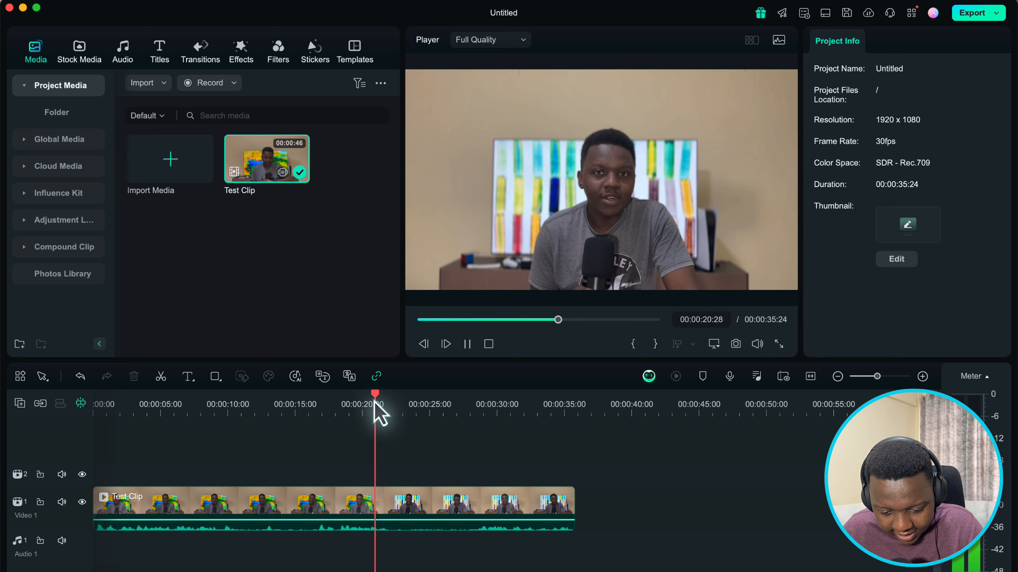
key(space)
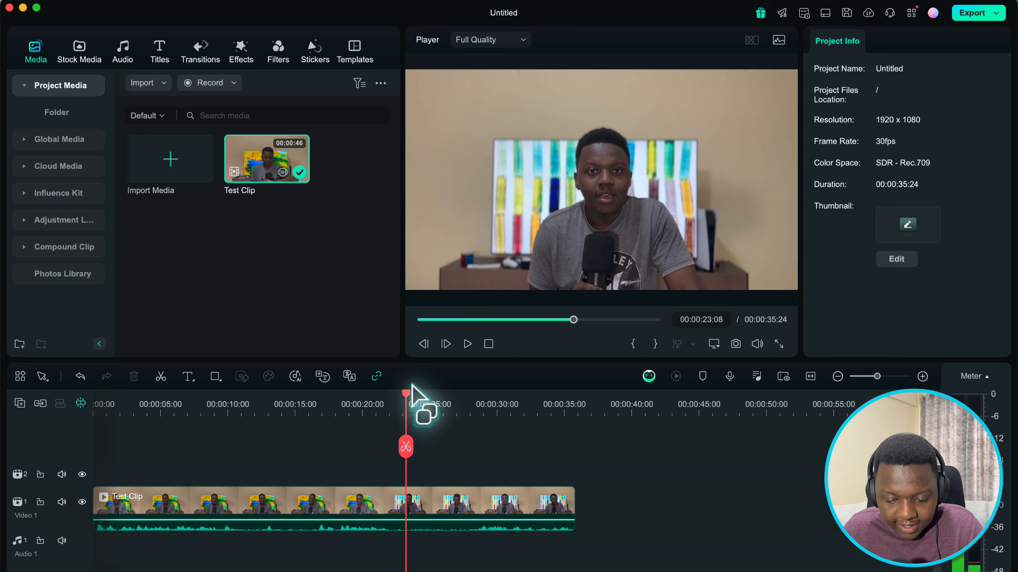
drag(404, 393, 391, 407)
click(391, 448)
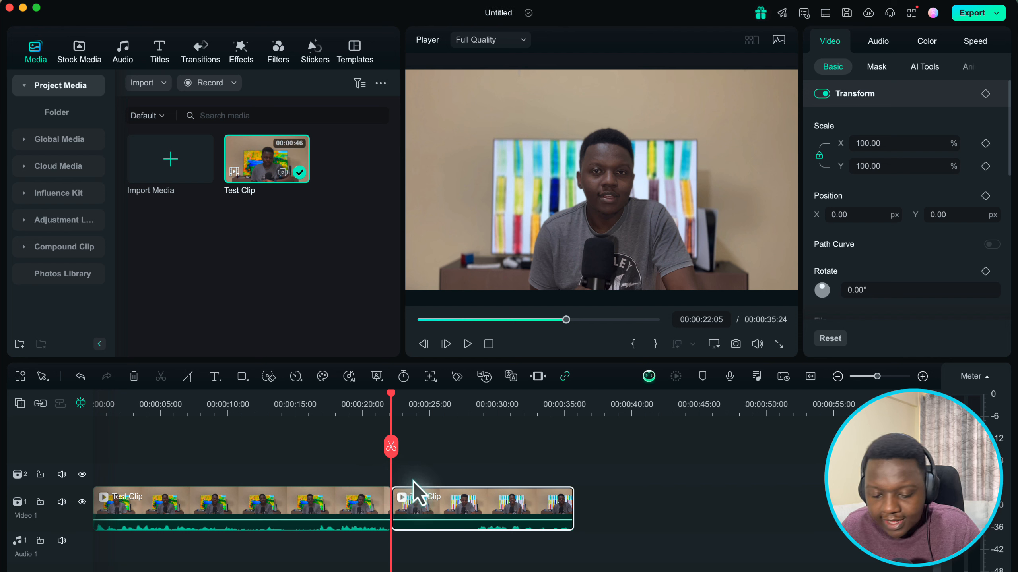
Step: Split the clip at the end of the speech gap, 00:00:28:11, using Quick Split Mode, and delete the silent middle segment
key(c)
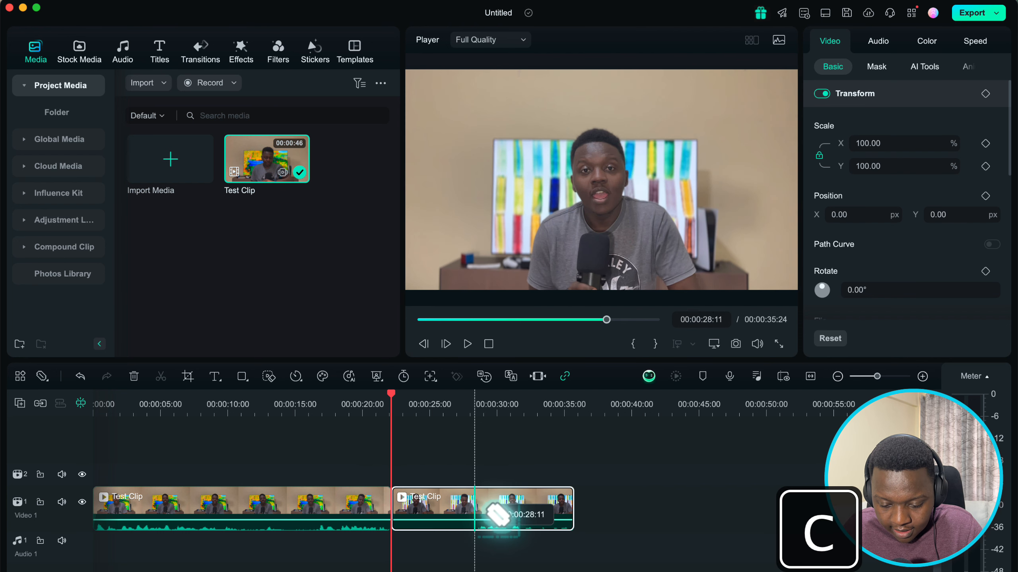
click(475, 515)
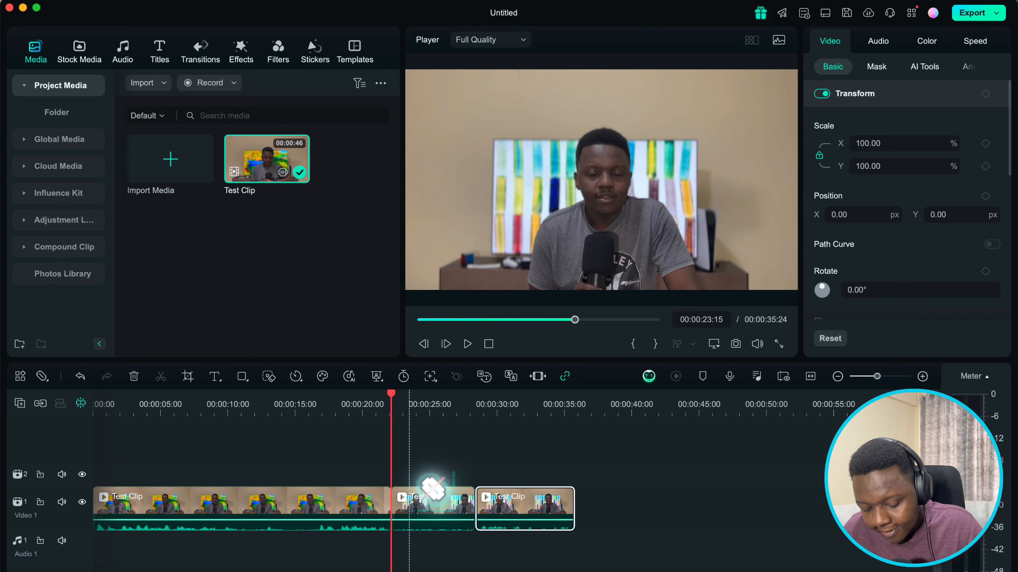
key(v)
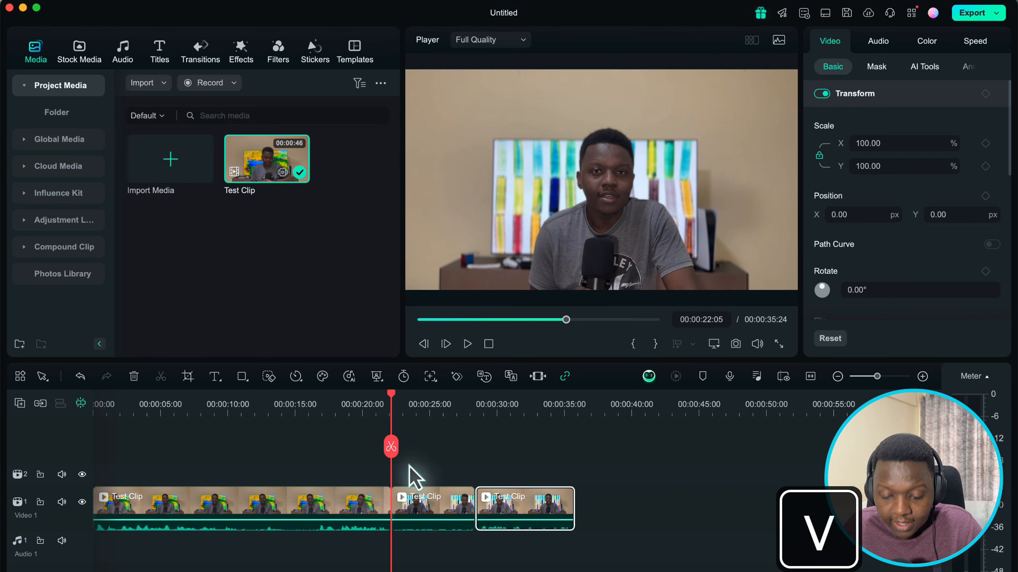
click(426, 507)
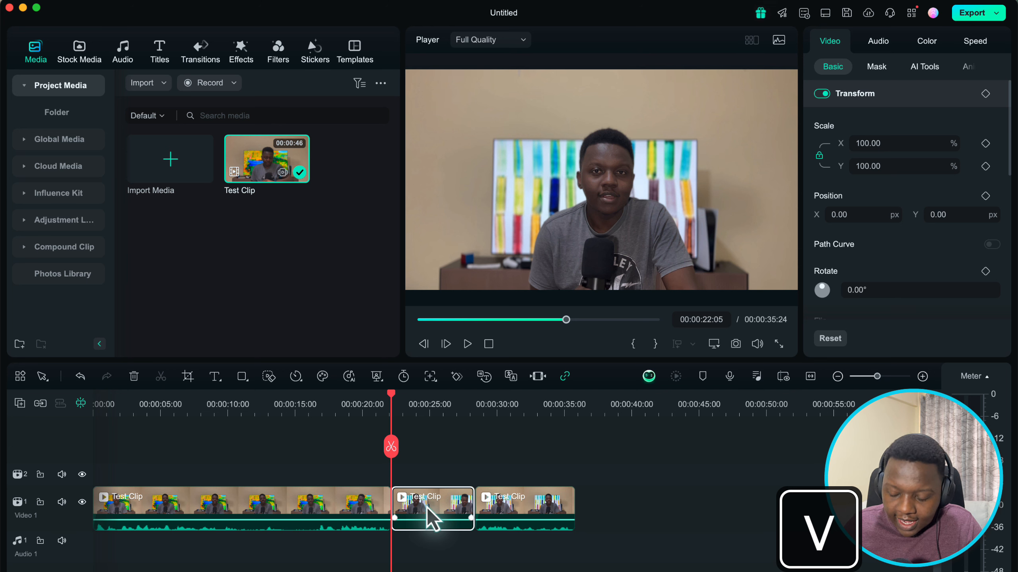
key(Delete)
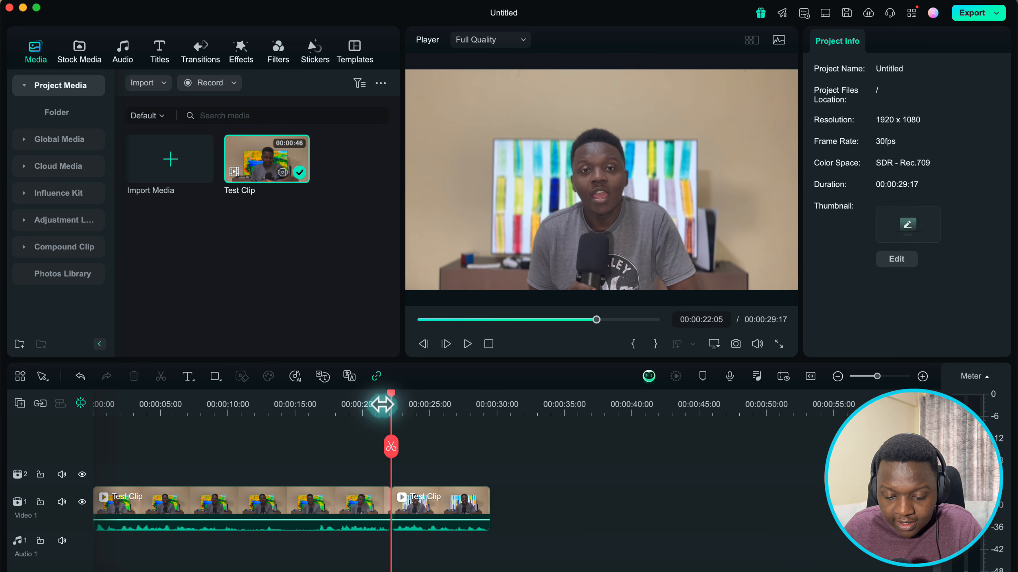
Step: Play the timeline from just before the new cut to check the transition between the two remaining segments
drag(382, 403, 377, 403)
key(space)
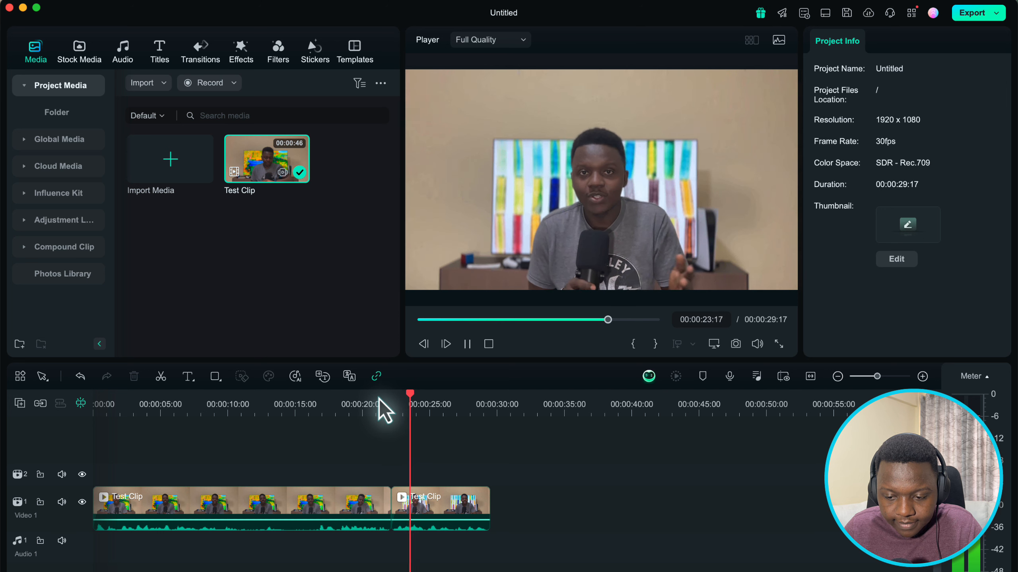
key(space)
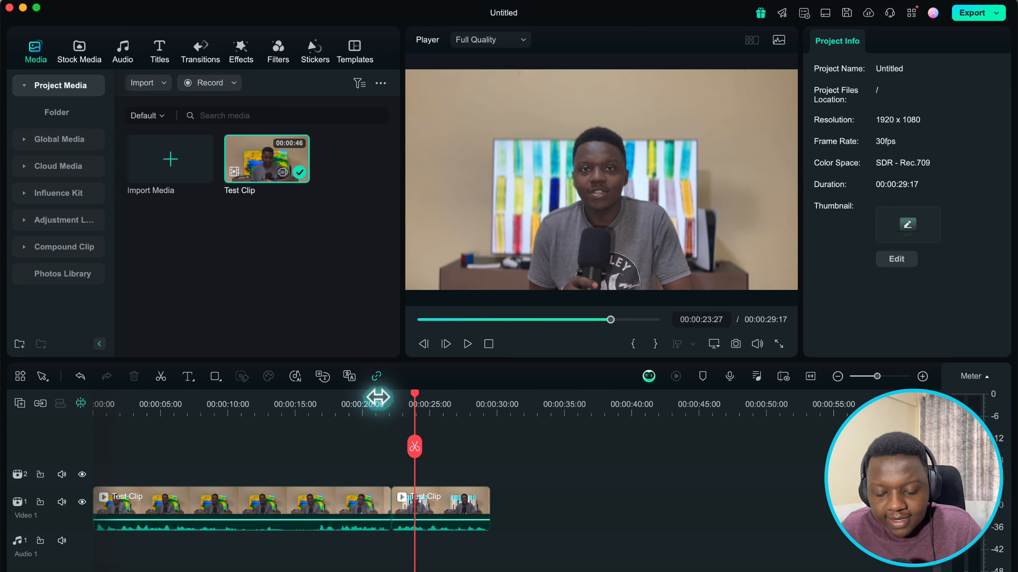